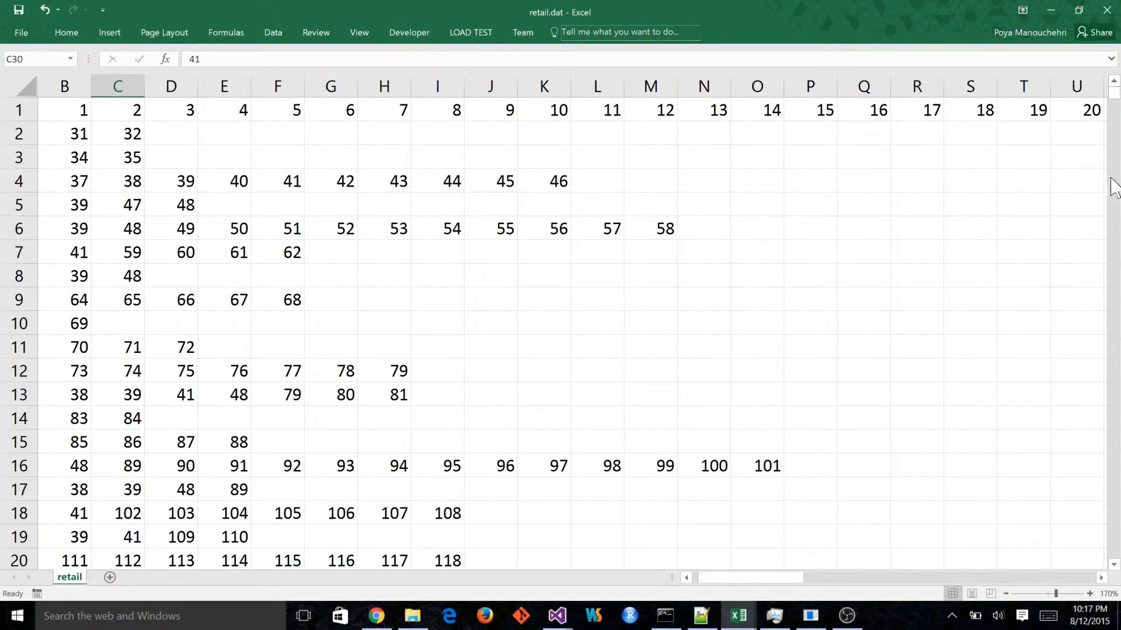
Examine the last transaction rows of retail.dat and bring up the Retail.csv workbook for comparison.
{"action": "left_click_drag", "start_coordinate": [1116, 102], "coordinate": [1116, 583]}
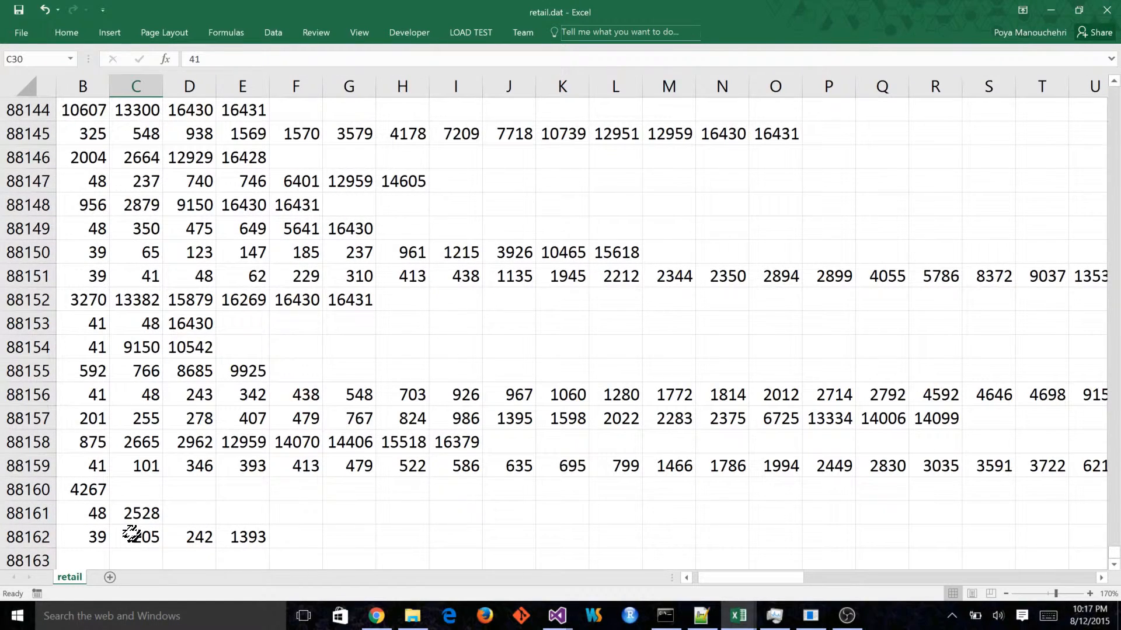
{"action": "scroll", "coordinate": [198, 233], "scroll_direction": "up", "scroll_amount": 2}
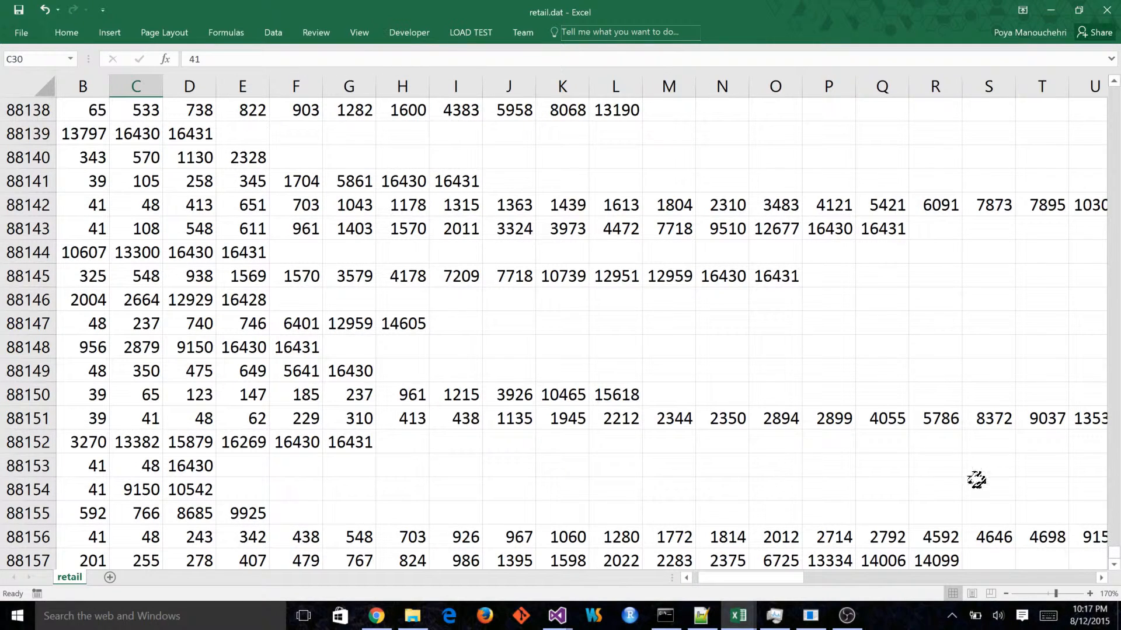
{"action": "left_click", "coordinate": [740, 623]}
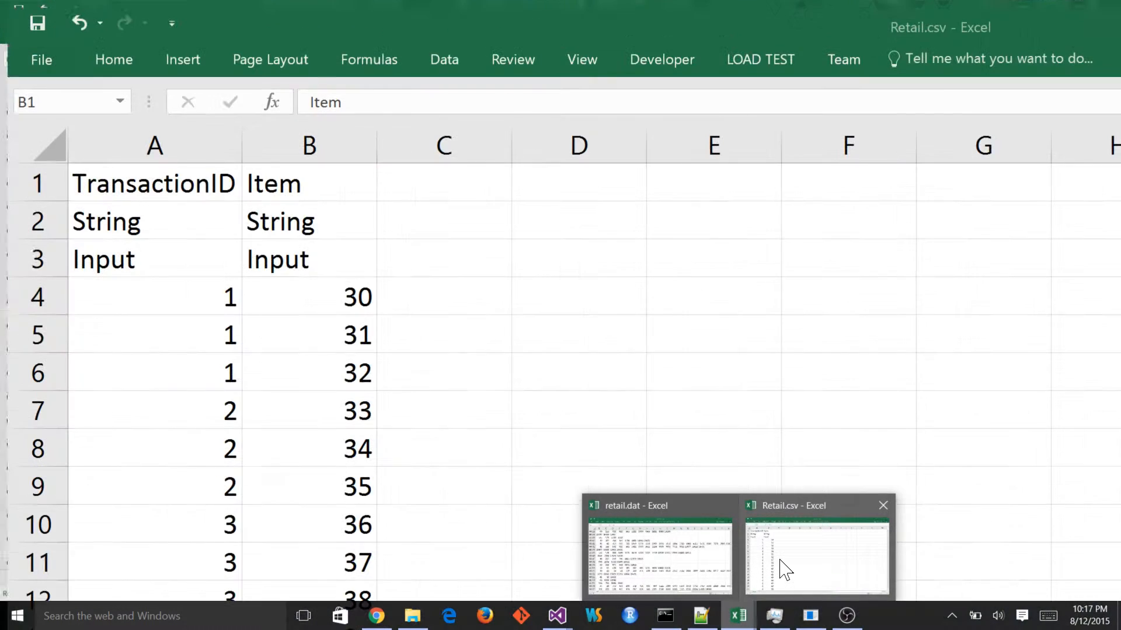
{"action": "left_click", "coordinate": [782, 565]}
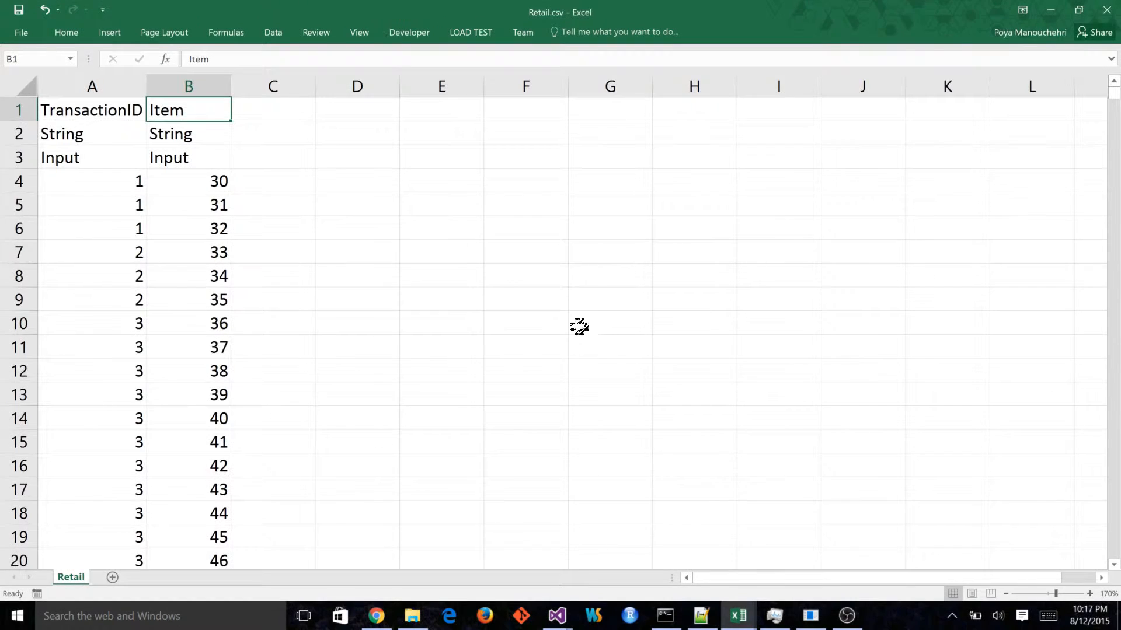
{"action": "scroll", "coordinate": [280, 183], "scroll_direction": "down", "scroll_amount": 1}
{"action": "scroll", "coordinate": [70, 133], "scroll_direction": "up", "scroll_amount": 1}
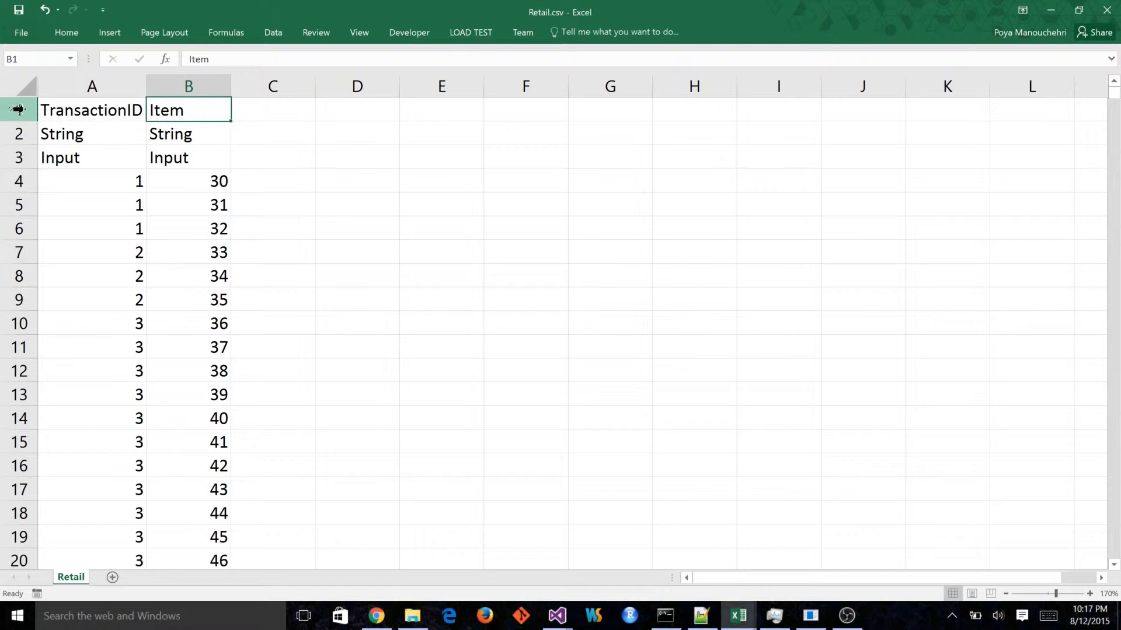
Examine the header rows of Retail.csv, covering the TransactionID and Item column names and their String data type.
{"action": "left_click", "coordinate": [14, 109]}
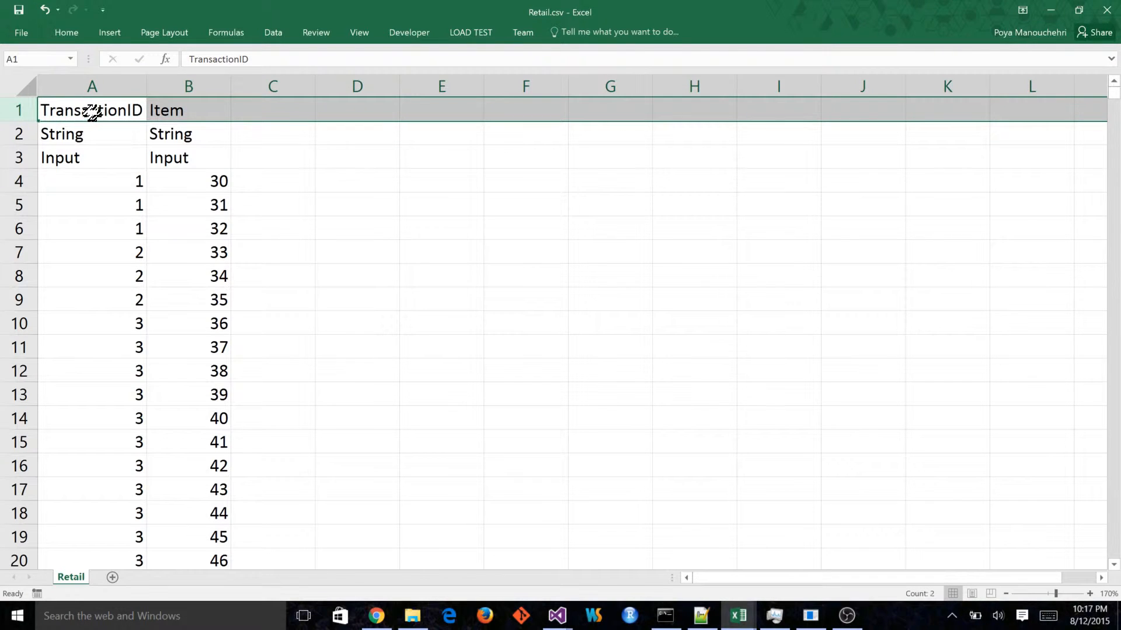
{"action": "left_click", "coordinate": [91, 112]}
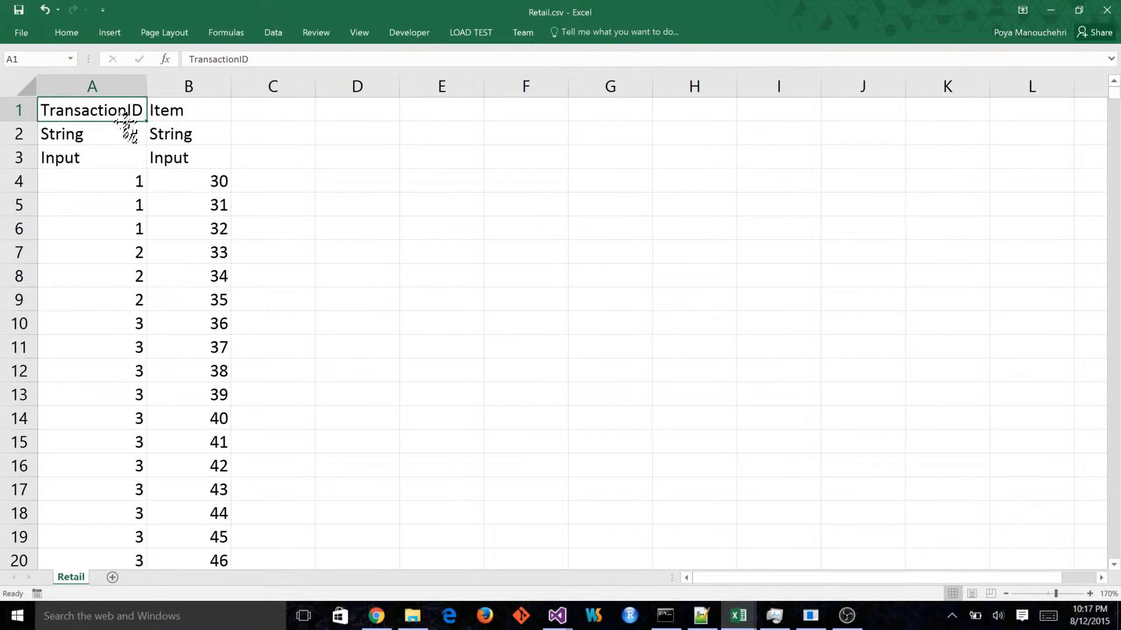
{"action": "left_click", "coordinate": [174, 111]}
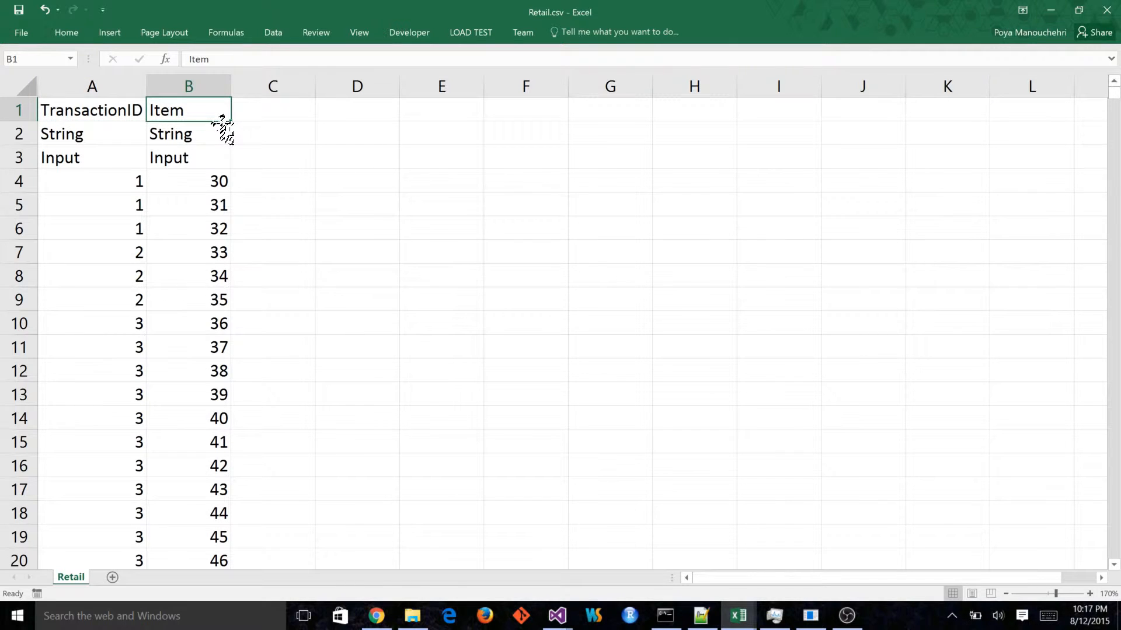
{"action": "left_click", "coordinate": [83, 138]}
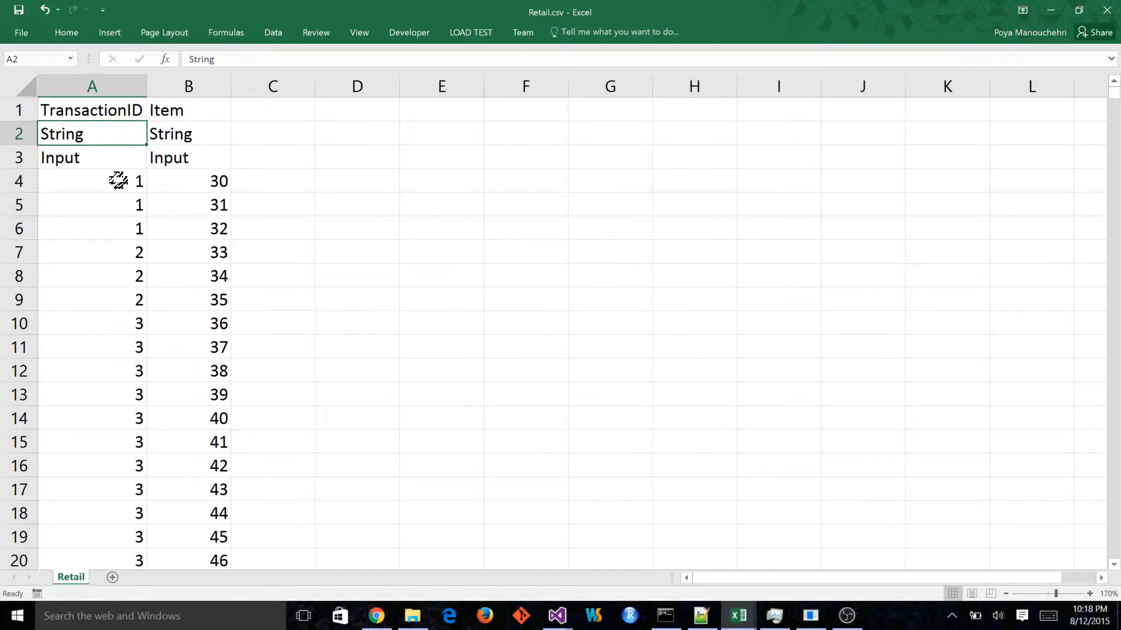
Examine how the rows of transactions 1 and 3 pair each TransactionID with its items in Retail.csv.
{"action": "left_click_drag", "start_coordinate": [119, 180], "coordinate": [213, 232]}
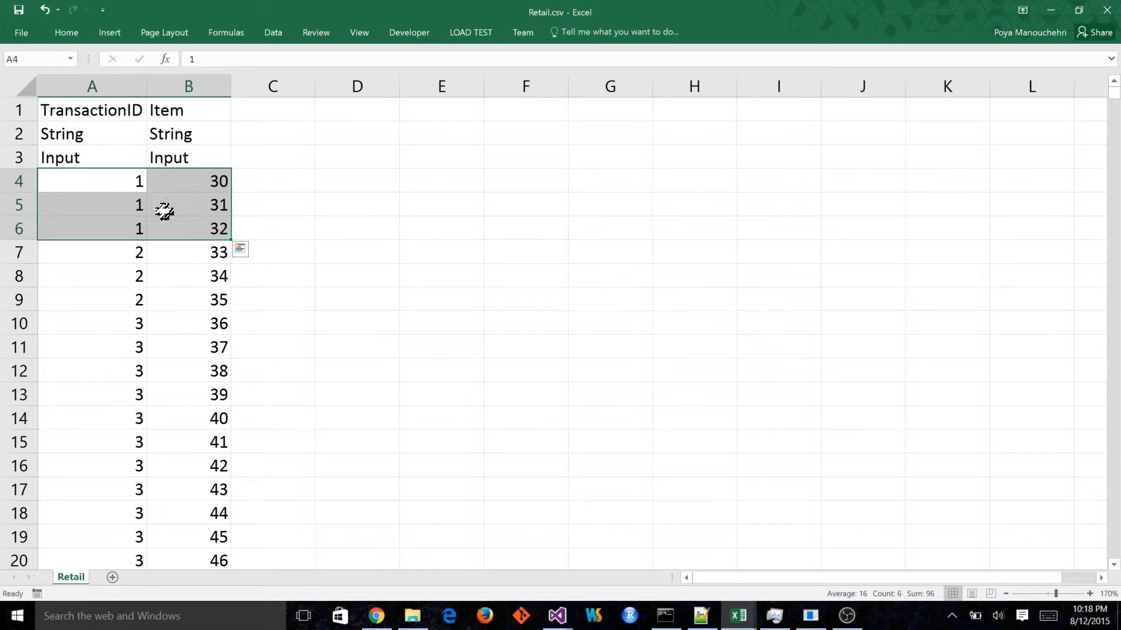
{"action": "scroll", "coordinate": [208, 283], "scroll_direction": "down", "scroll_amount": 1}
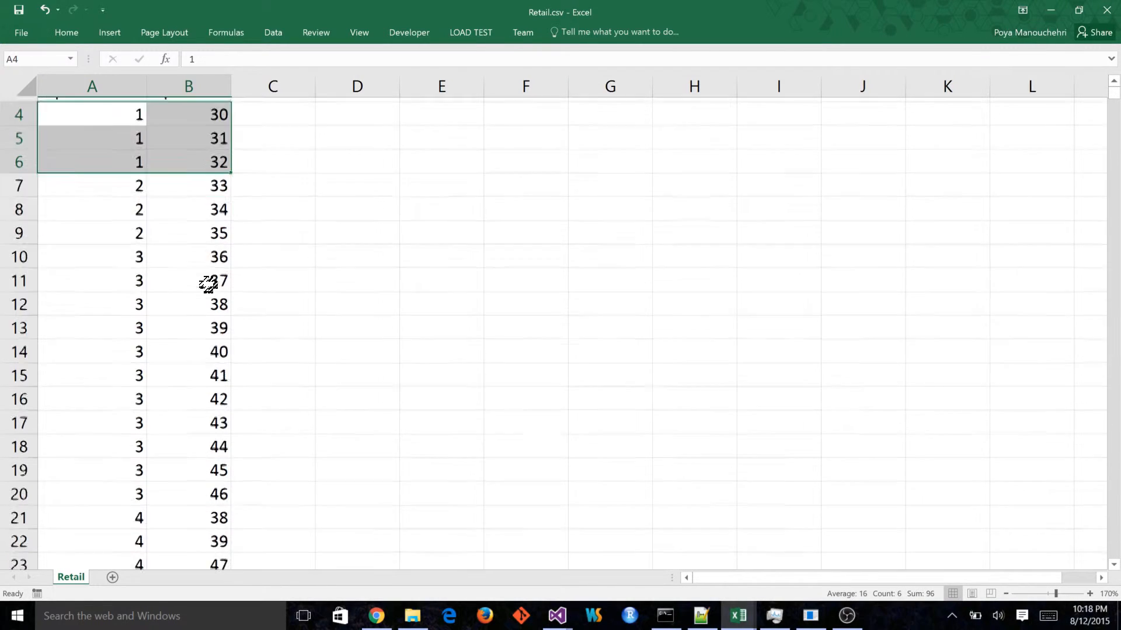
{"action": "left_click_drag", "start_coordinate": [132, 256], "coordinate": [138, 488]}
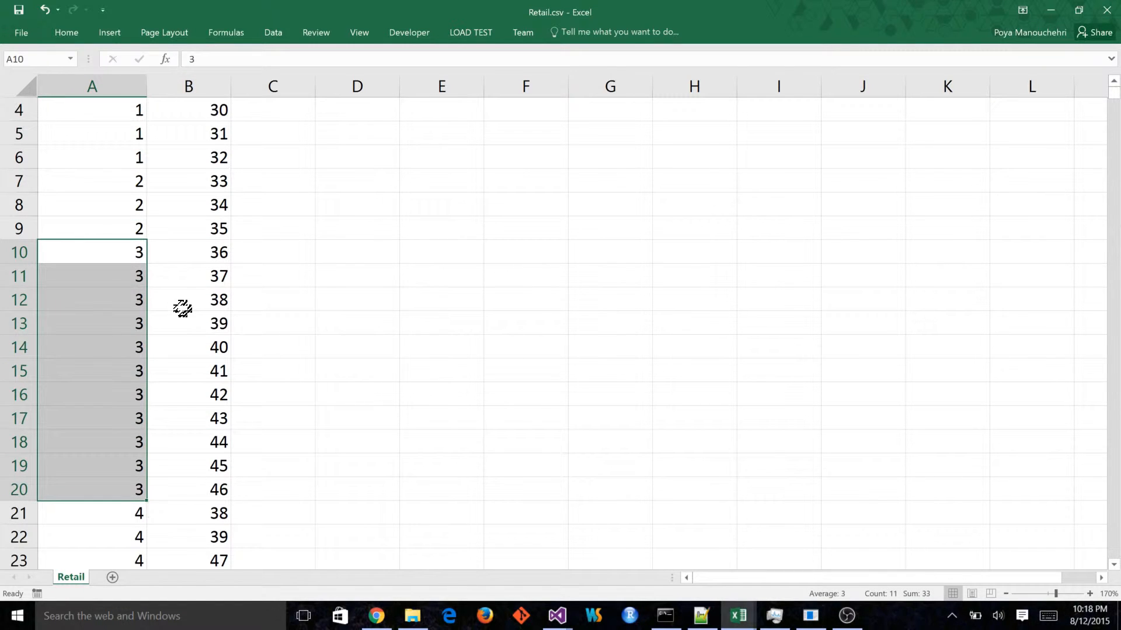
{"action": "left_click_drag", "start_coordinate": [203, 254], "coordinate": [202, 495]}
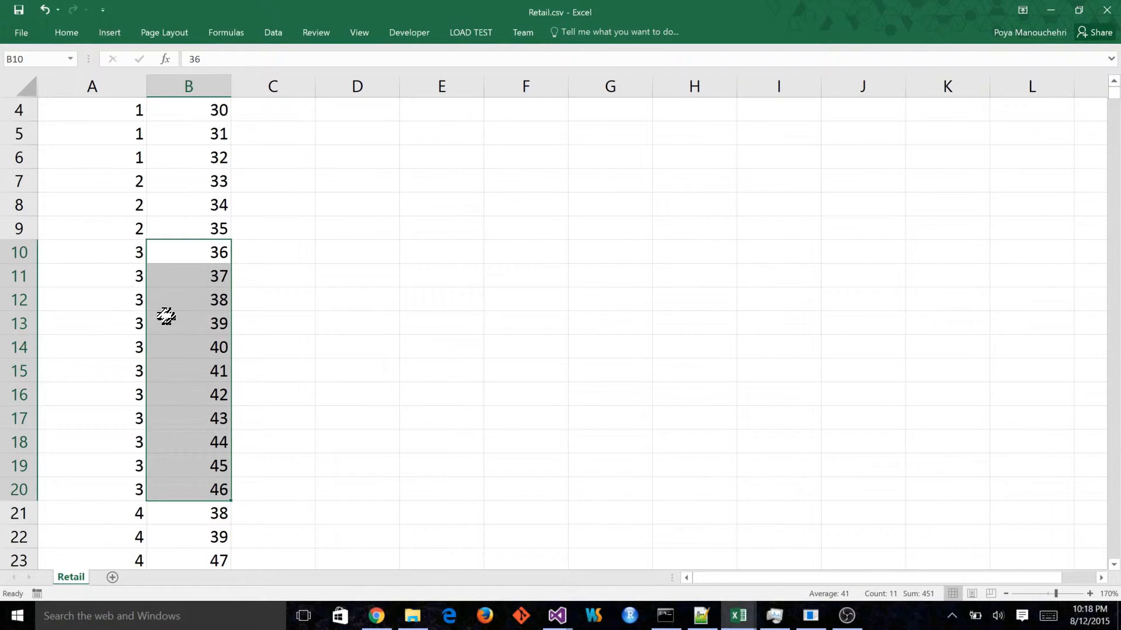
{"action": "scroll", "coordinate": [164, 315], "scroll_direction": "up", "scroll_amount": 1}
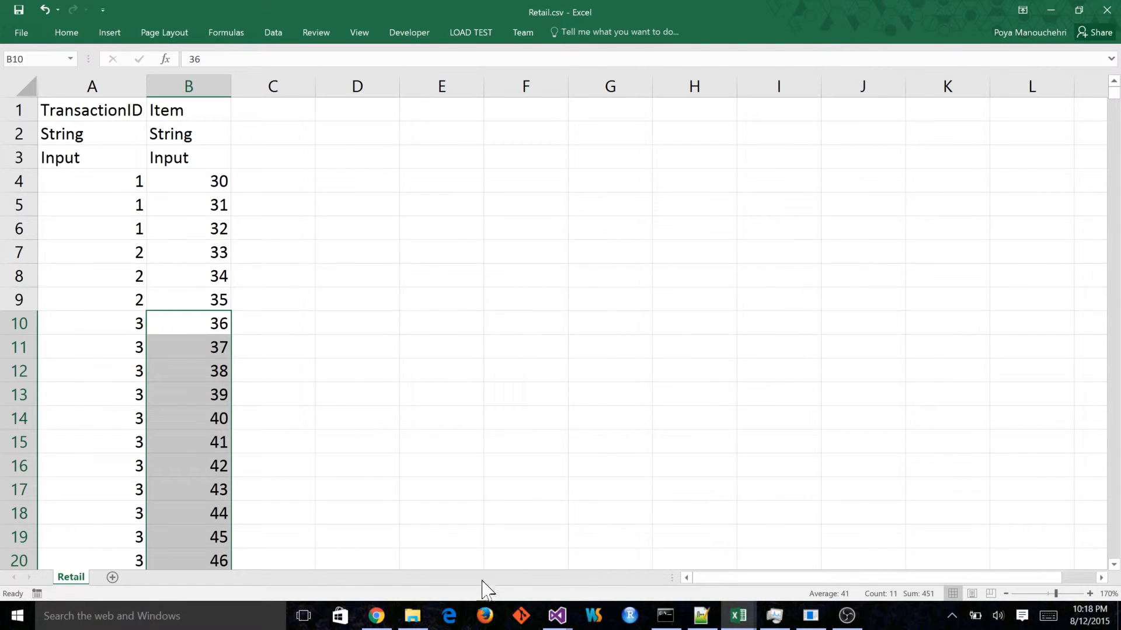
Switch to NeuroMine in Chrome and upload Retail.csv from the Demo folder as a new training set.
{"action": "left_click", "coordinate": [376, 616]}
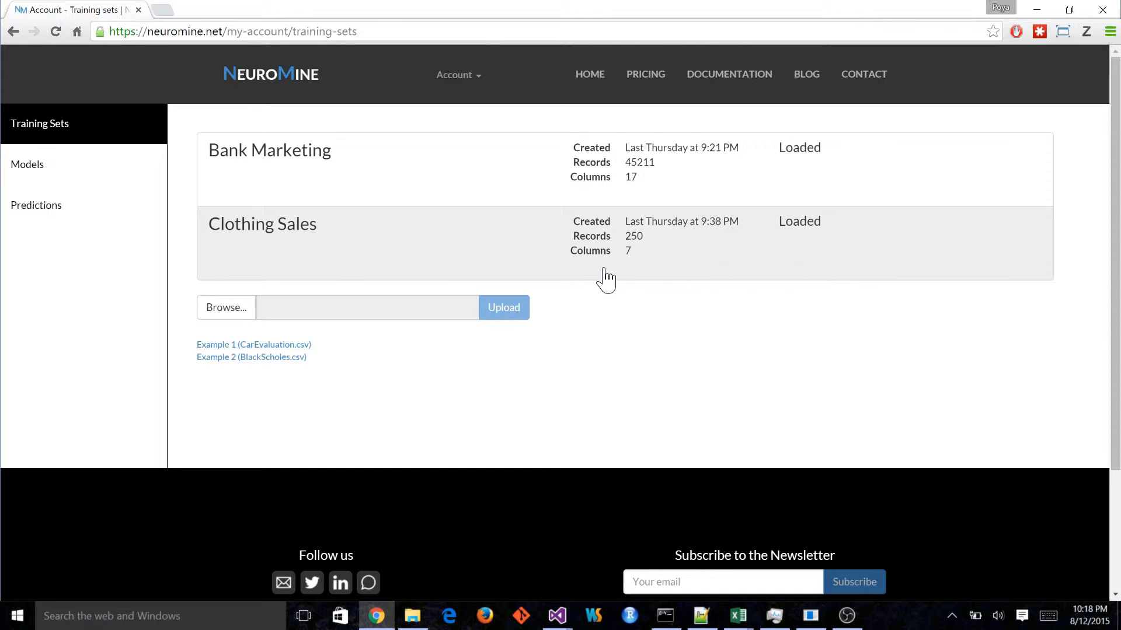
{"action": "left_click", "coordinate": [218, 320]}
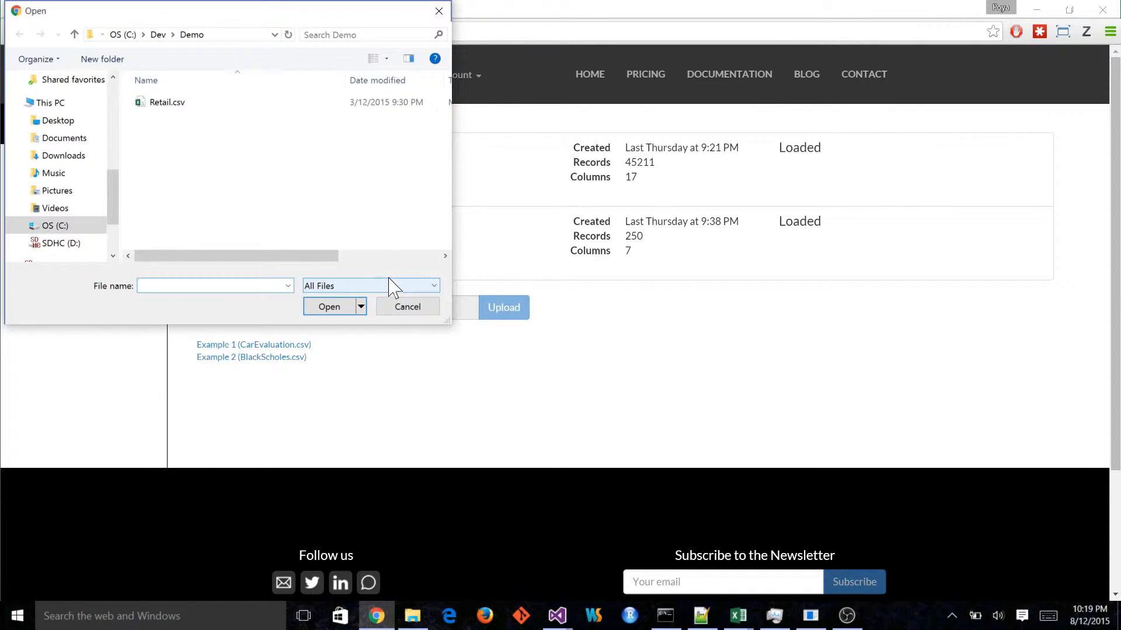
{"action": "left_click", "coordinate": [180, 109]}
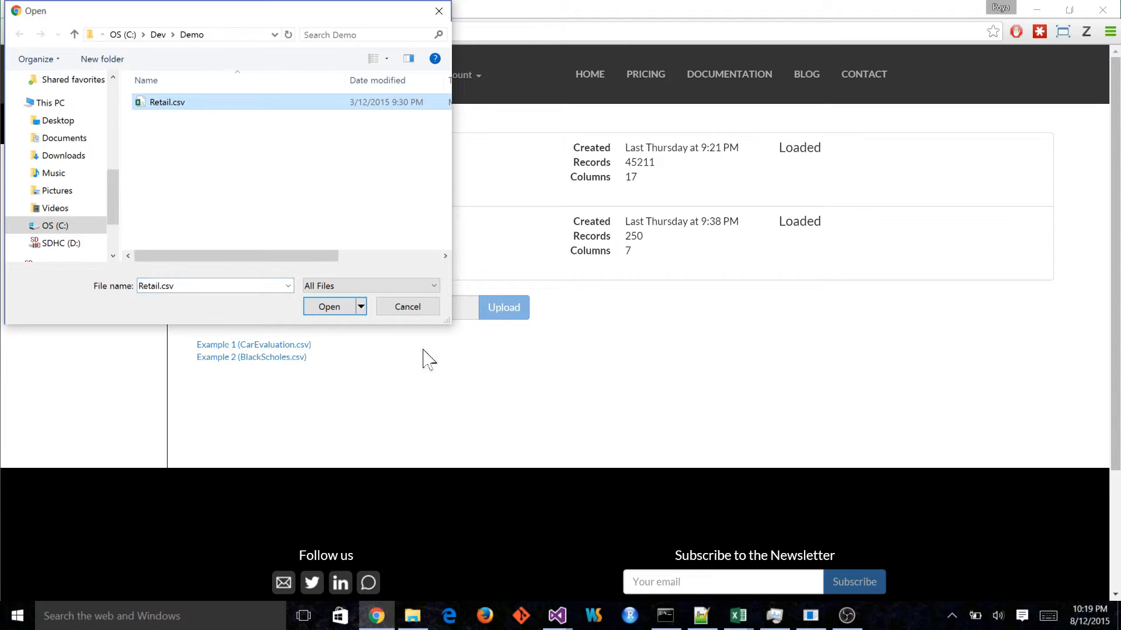
{"action": "left_click", "coordinate": [341, 313]}
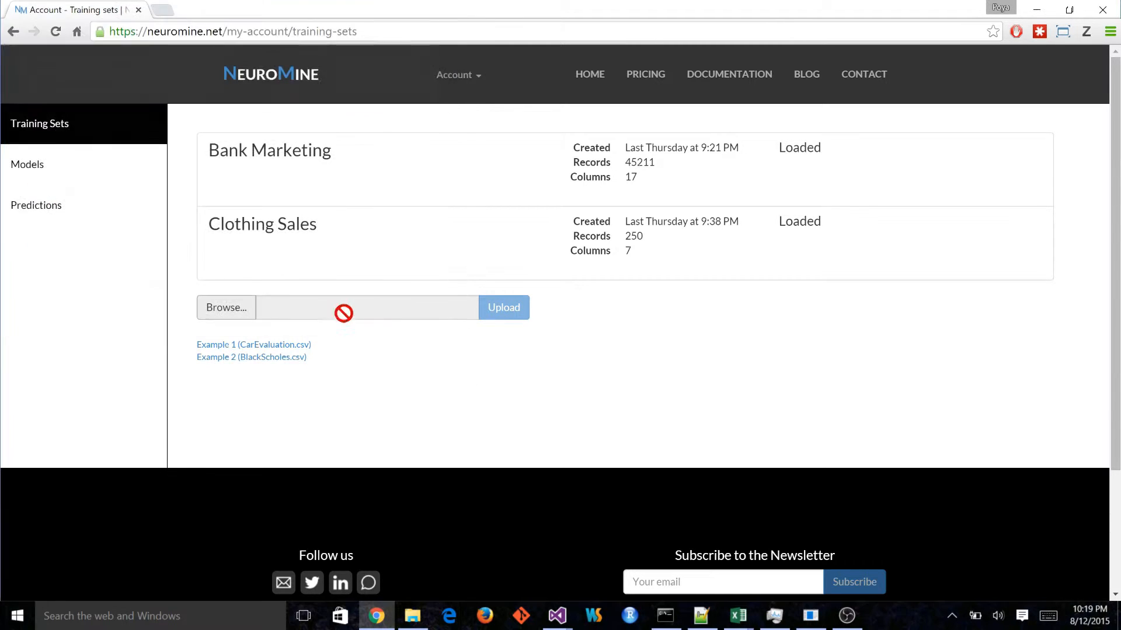
{"action": "left_click", "coordinate": [518, 315]}
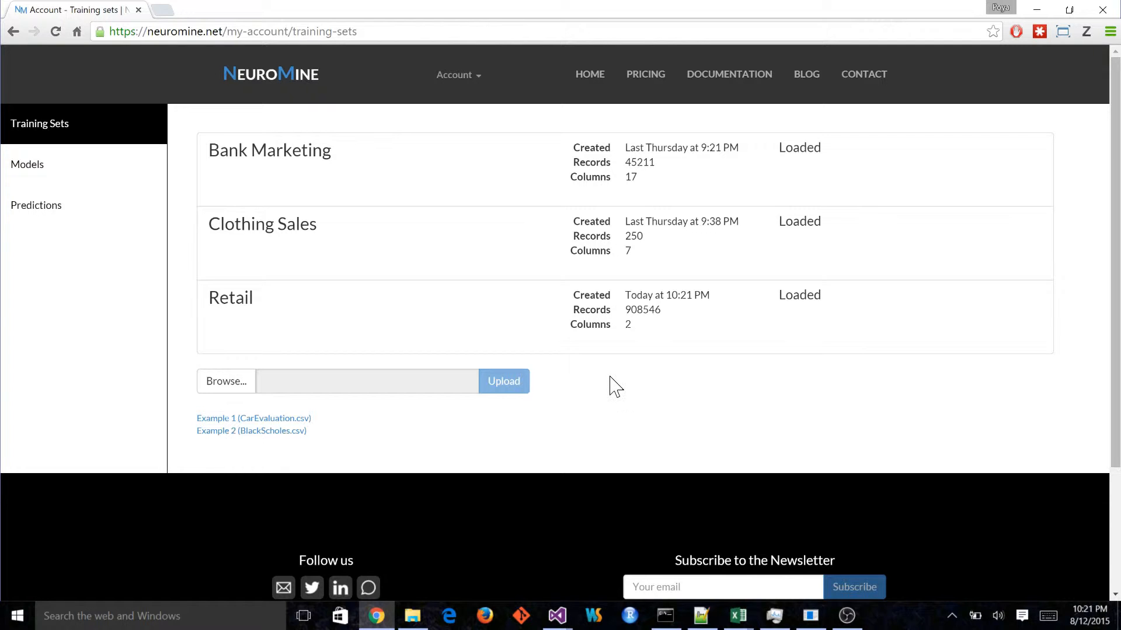
Review the first data row of Retail.csv in Excel and as comma-separated text in Notepad++.
{"action": "left_click", "coordinate": [740, 625]}
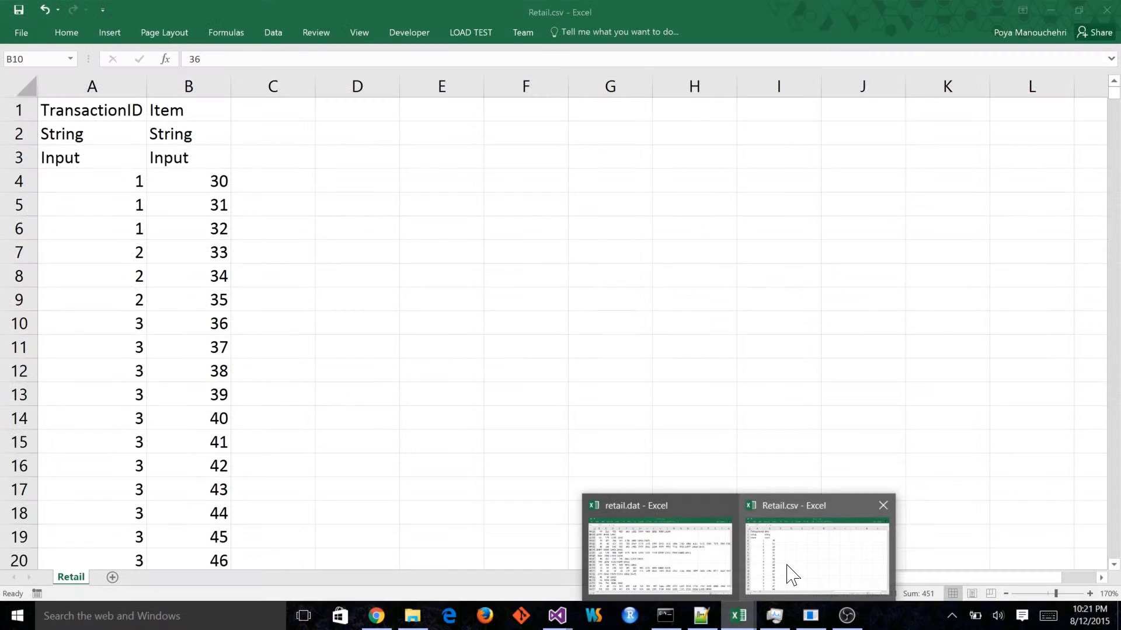
{"action": "left_click", "coordinate": [790, 572]}
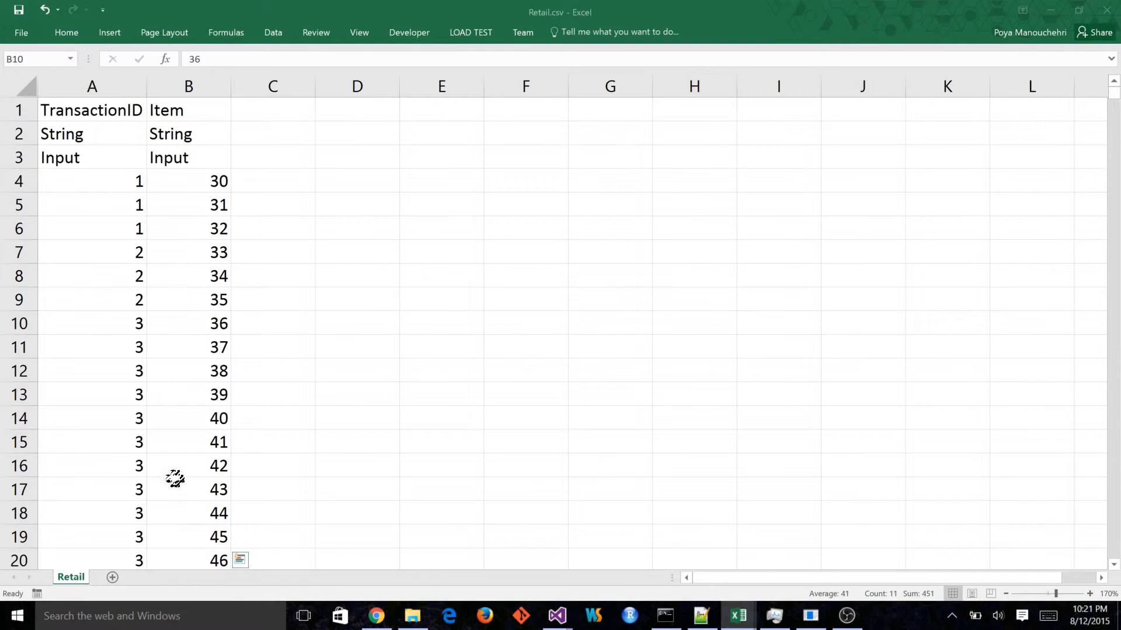
{"action": "left_click", "coordinate": [150, 175]}
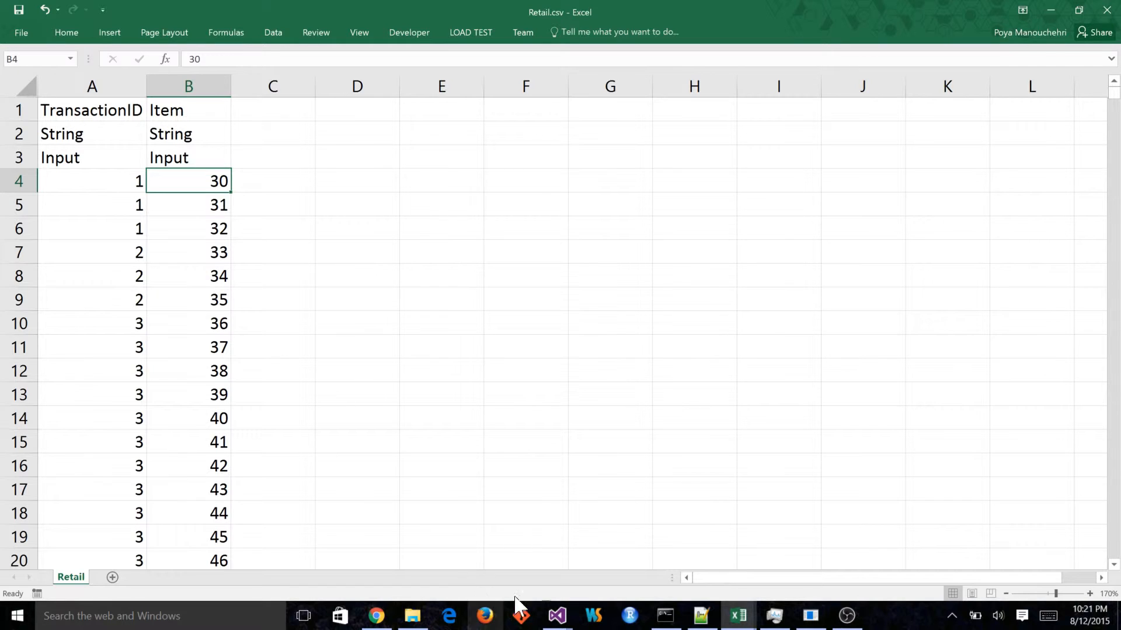
{"action": "left_click", "coordinate": [701, 616]}
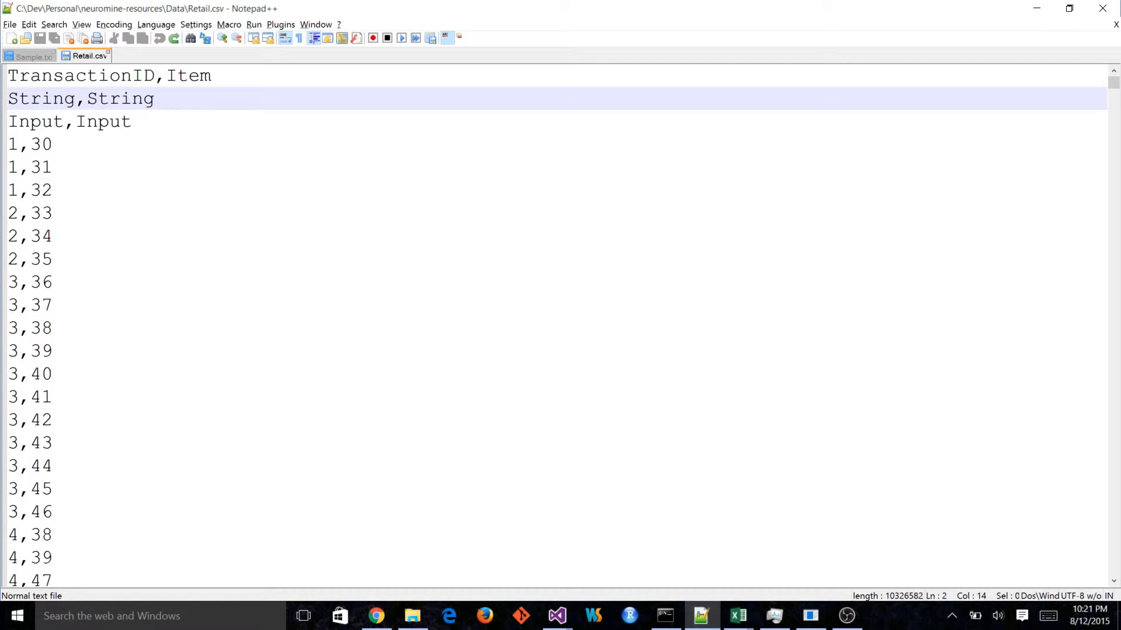
{"action": "left_click", "coordinate": [54, 144]}
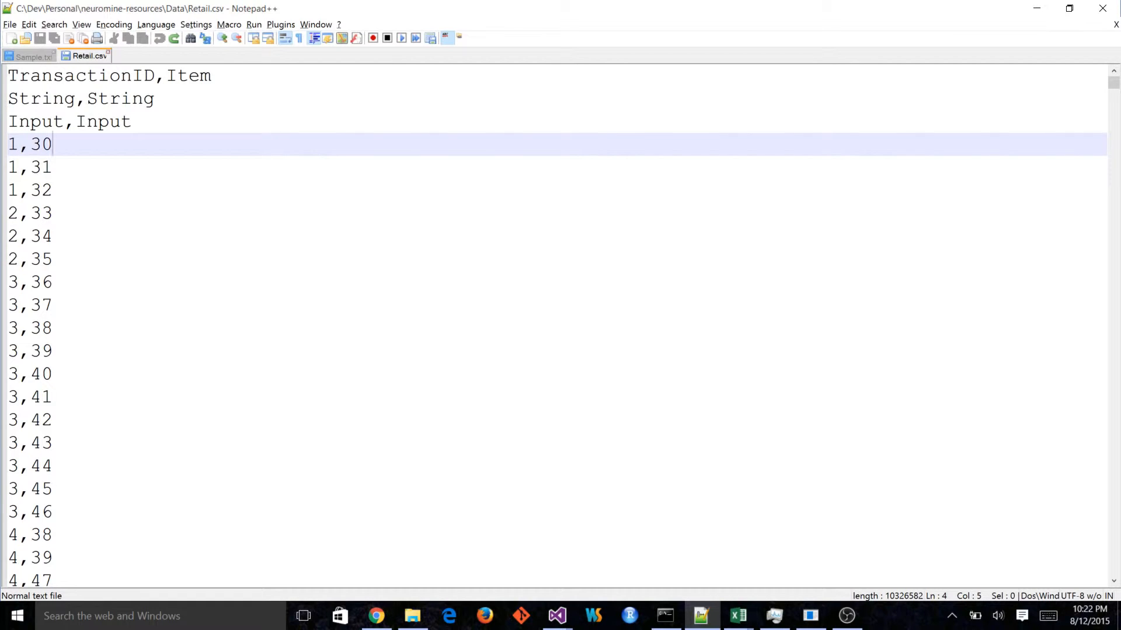
Return to NeuroMine in Chrome and start a new model based on the Retail training set.
{"action": "left_click", "coordinate": [377, 616]}
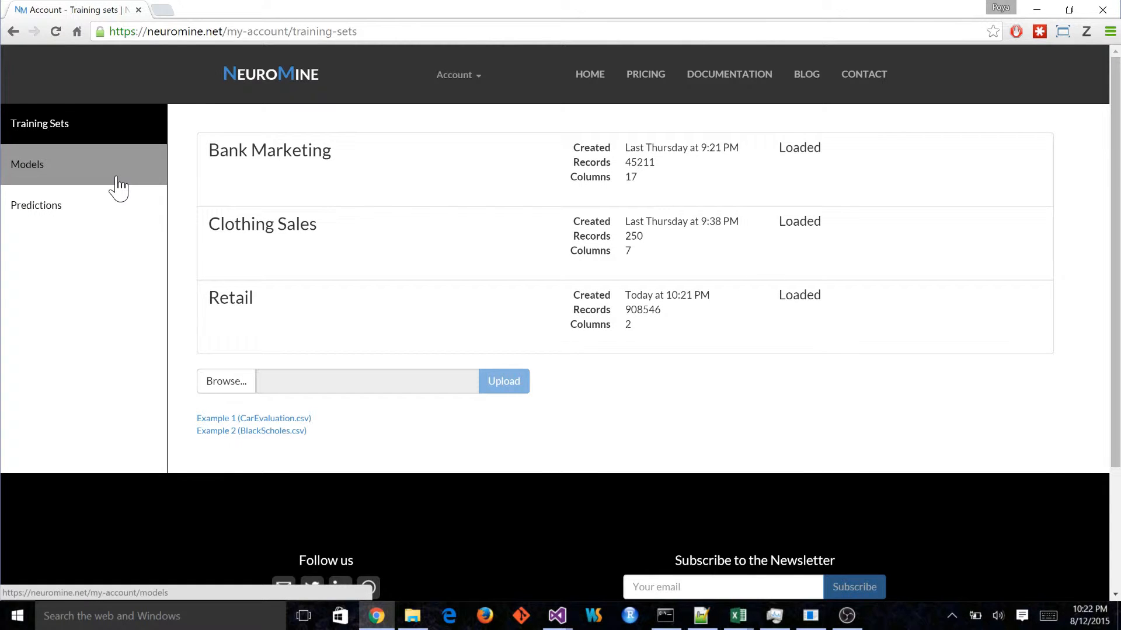
{"action": "left_click", "coordinate": [116, 178]}
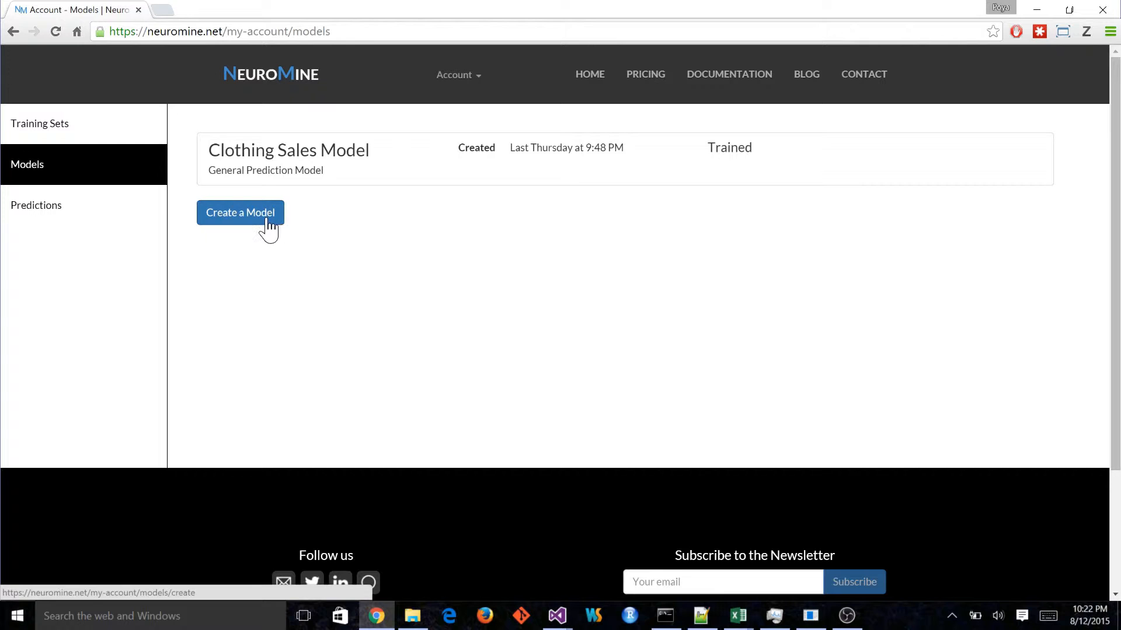
{"action": "left_click", "coordinate": [268, 228]}
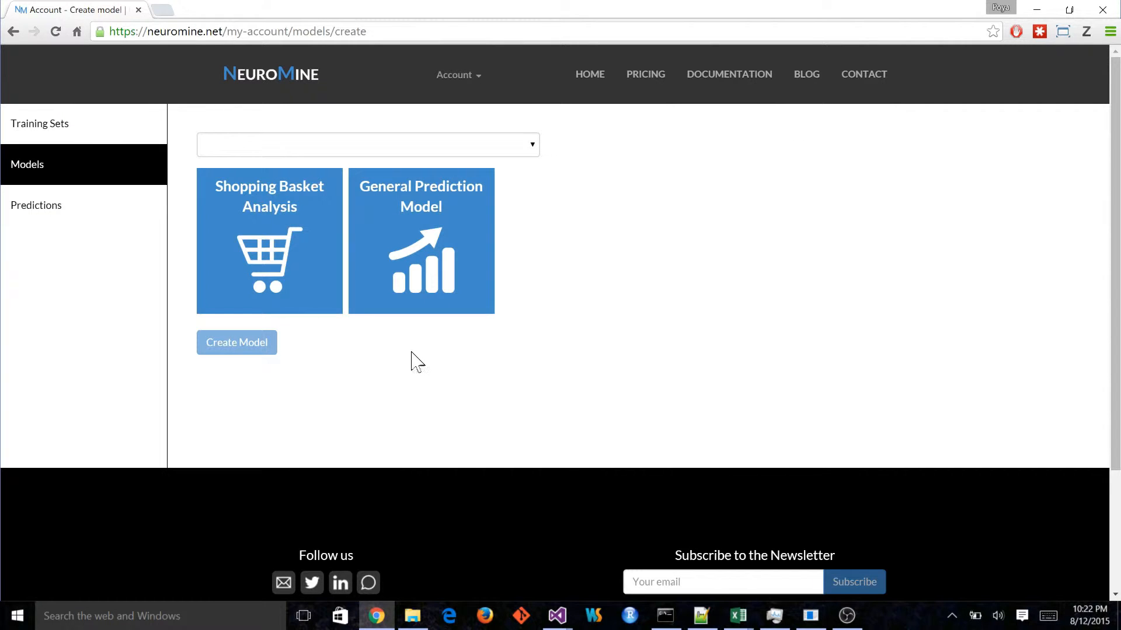
{"action": "left_click", "coordinate": [282, 153]}
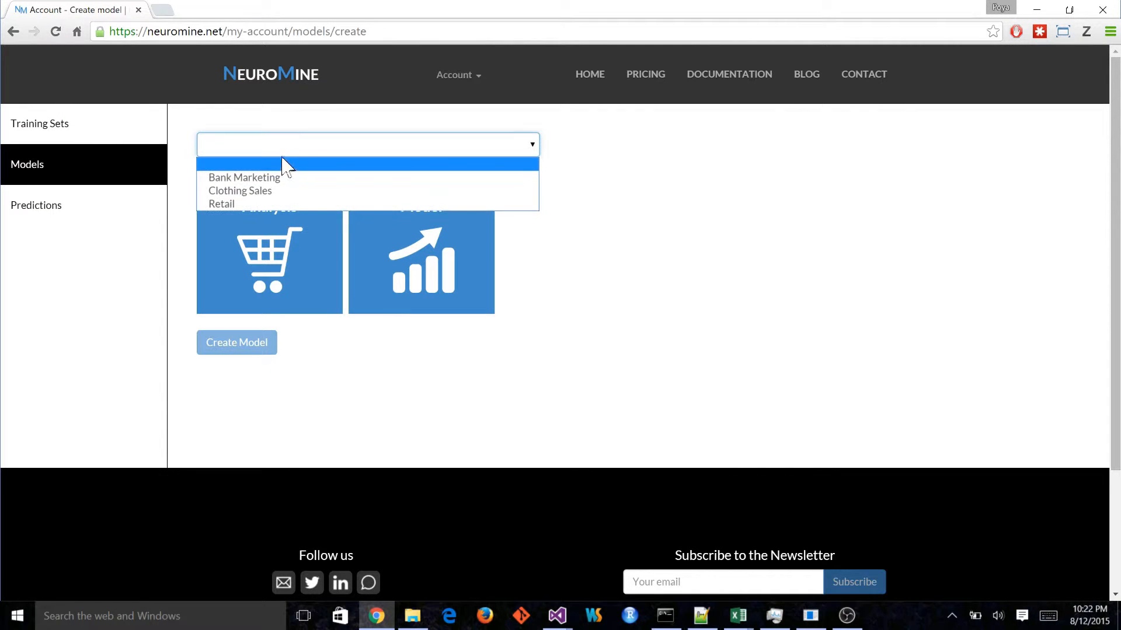
{"action": "left_click", "coordinate": [280, 203]}
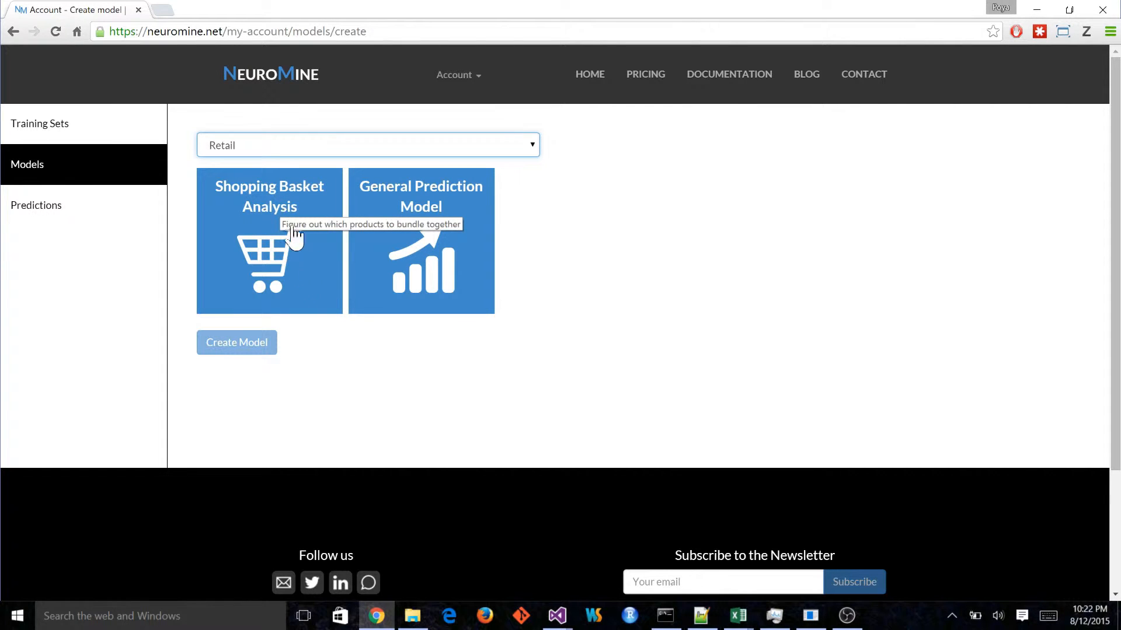
Create the model as a Shopping Basket Analysis with an occurrence percentage of 2.
{"action": "left_click", "coordinate": [263, 213]}
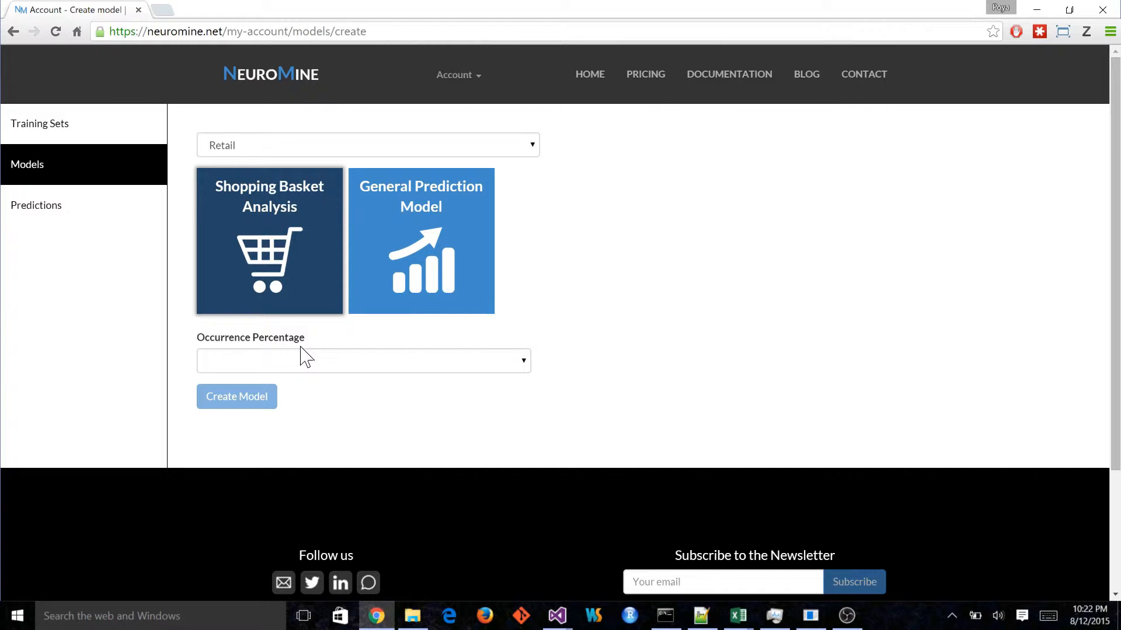
{"action": "left_click", "coordinate": [327, 363]}
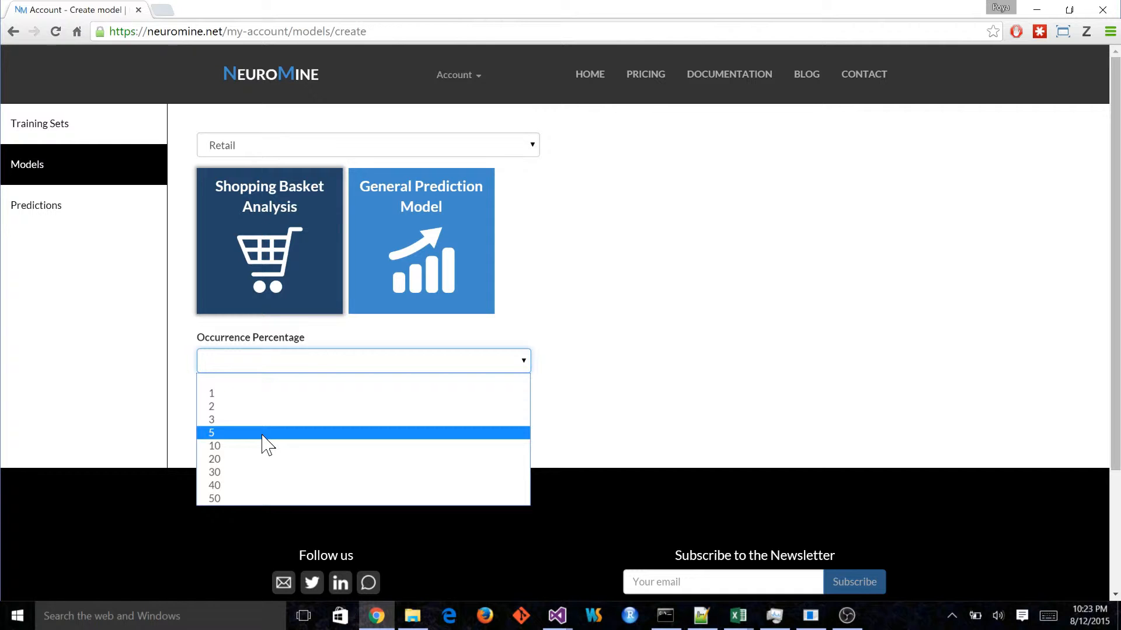
{"action": "left_click", "coordinate": [226, 407]}
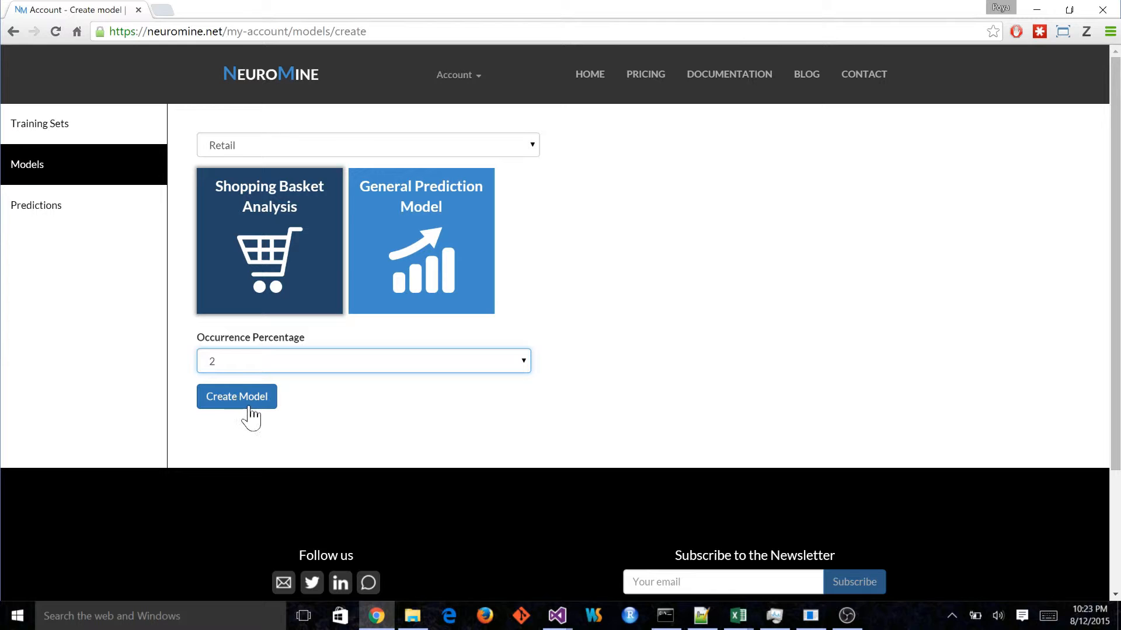
{"action": "left_click", "coordinate": [249, 407]}
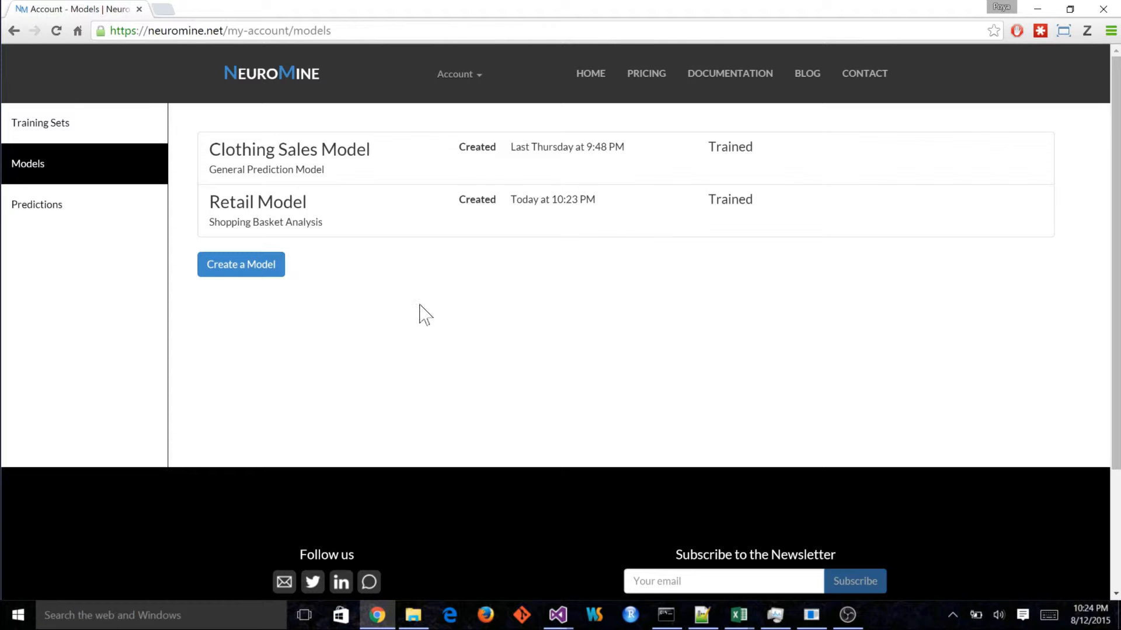
View the Retail Model's training statistics and go to the Predictions page.
{"action": "left_click", "coordinate": [383, 229]}
{"action": "left_click", "coordinate": [629, 239]}
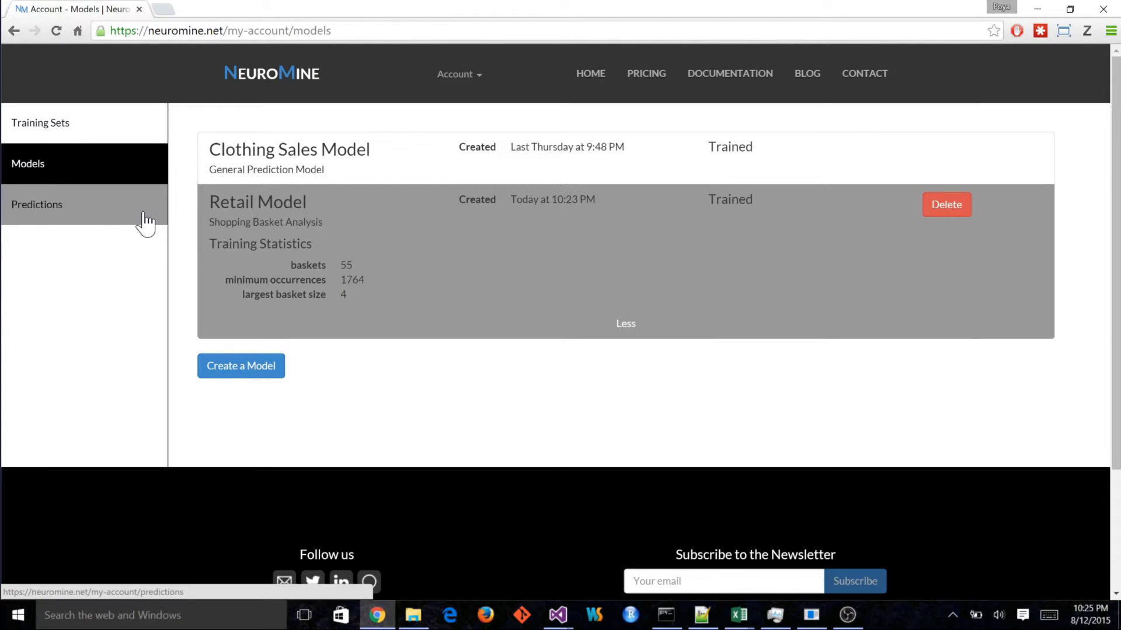
{"action": "left_click", "coordinate": [78, 220]}
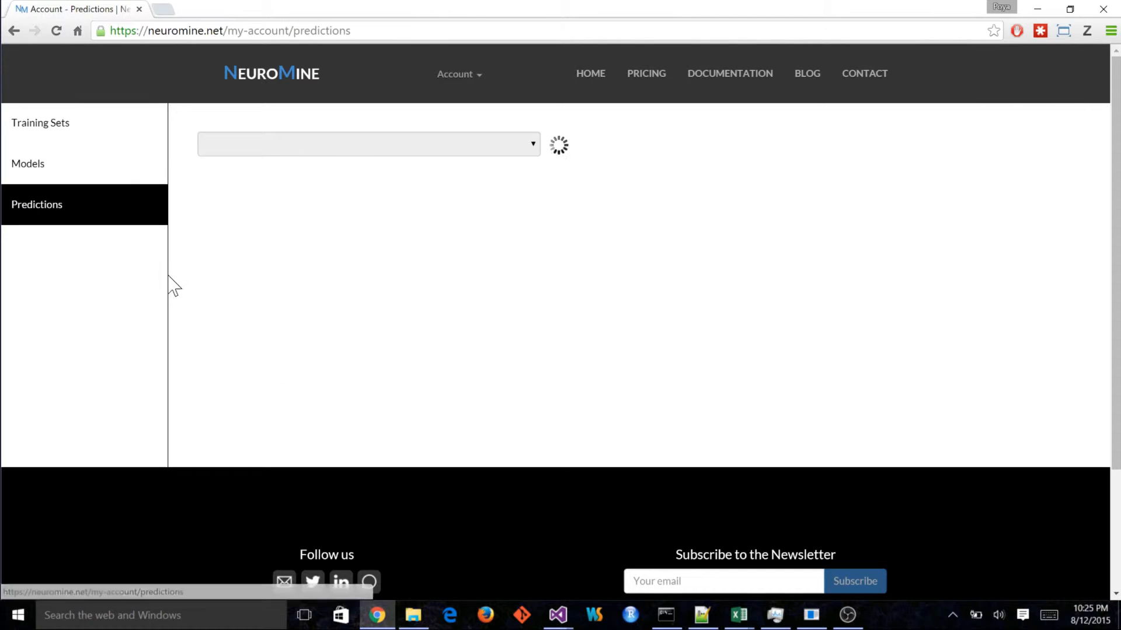
Load the predictions of the trained Retail Model and review the occurrences of the single items 39 and 48.
{"action": "left_click", "coordinate": [315, 153]}
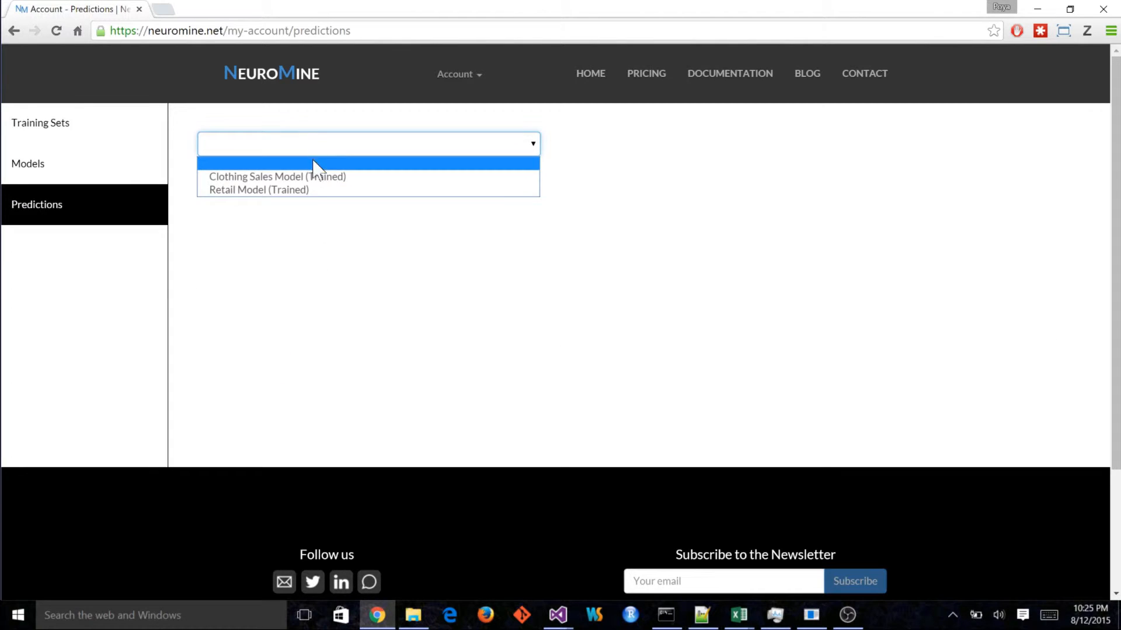
{"action": "left_click", "coordinate": [278, 191]}
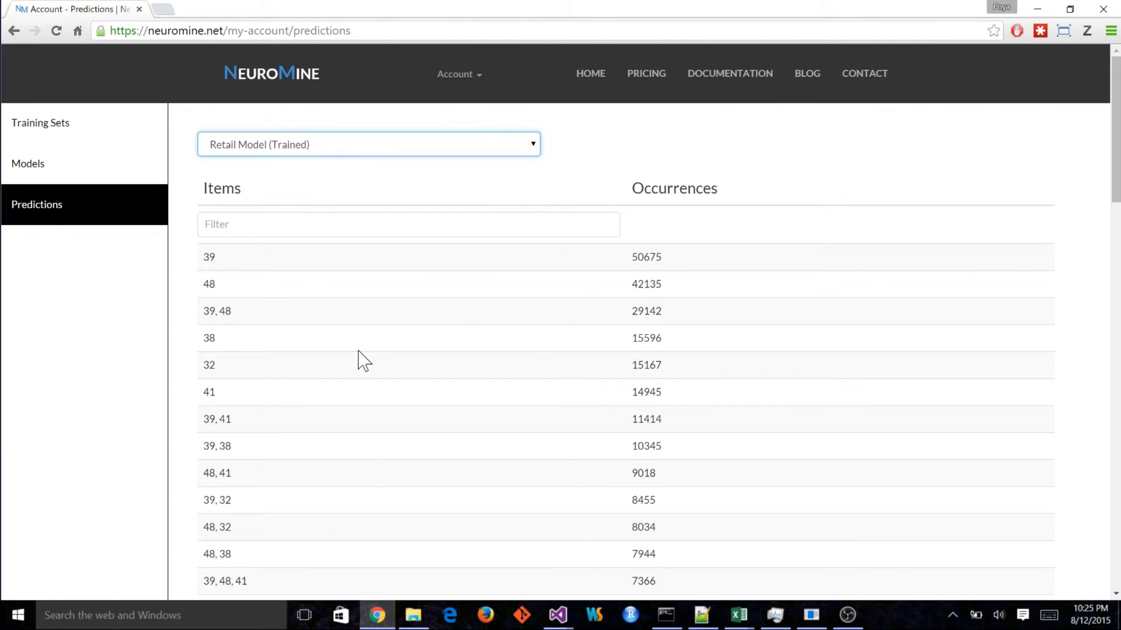
{"action": "scroll", "coordinate": [358, 353], "scroll_direction": "down", "scroll_amount": 1}
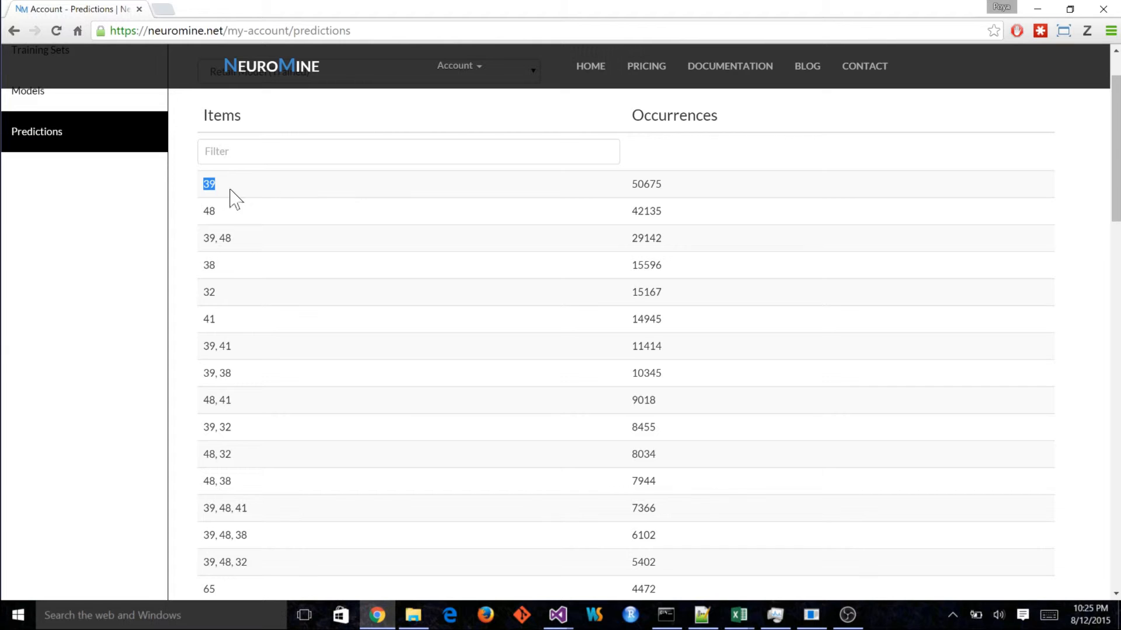
{"action": "double_click", "coordinate": [208, 211]}
{"action": "left_click_drag", "start_coordinate": [638, 212], "coordinate": [662, 214]}
{"action": "left_click", "coordinate": [663, 215]}
{"action": "scroll", "coordinate": [234, 221], "scroll_direction": "down", "scroll_amount": 1}
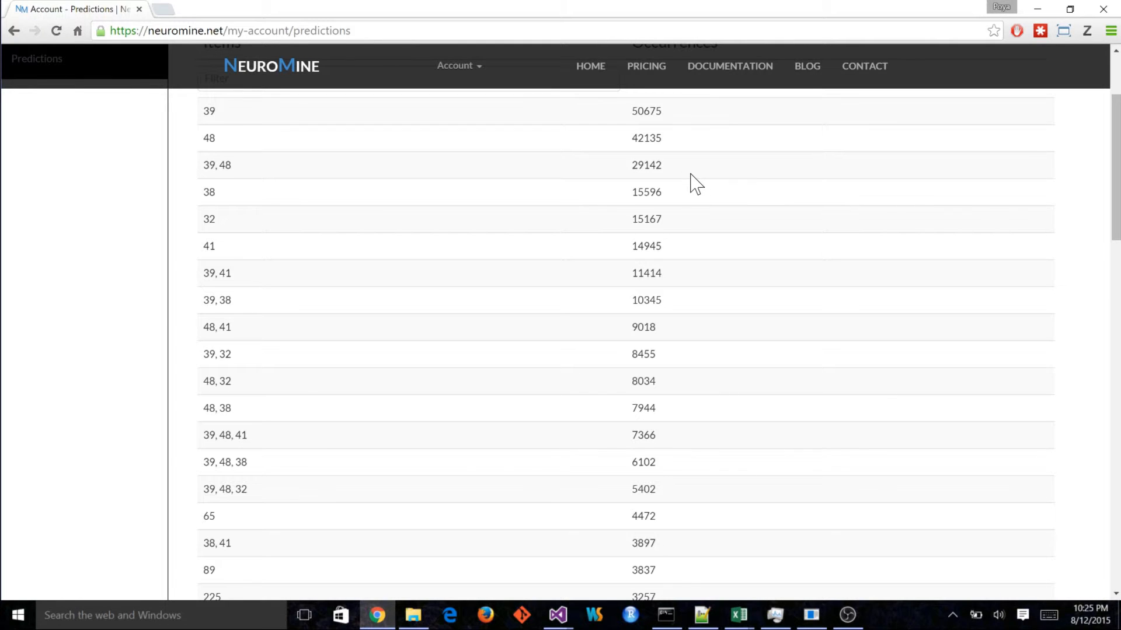
Examine the multi-item combinations in the predictions list, including the occurrences of items 39, 48, 38 bought together.
{"action": "scroll", "coordinate": [694, 184], "scroll_direction": "up", "scroll_amount": 2}
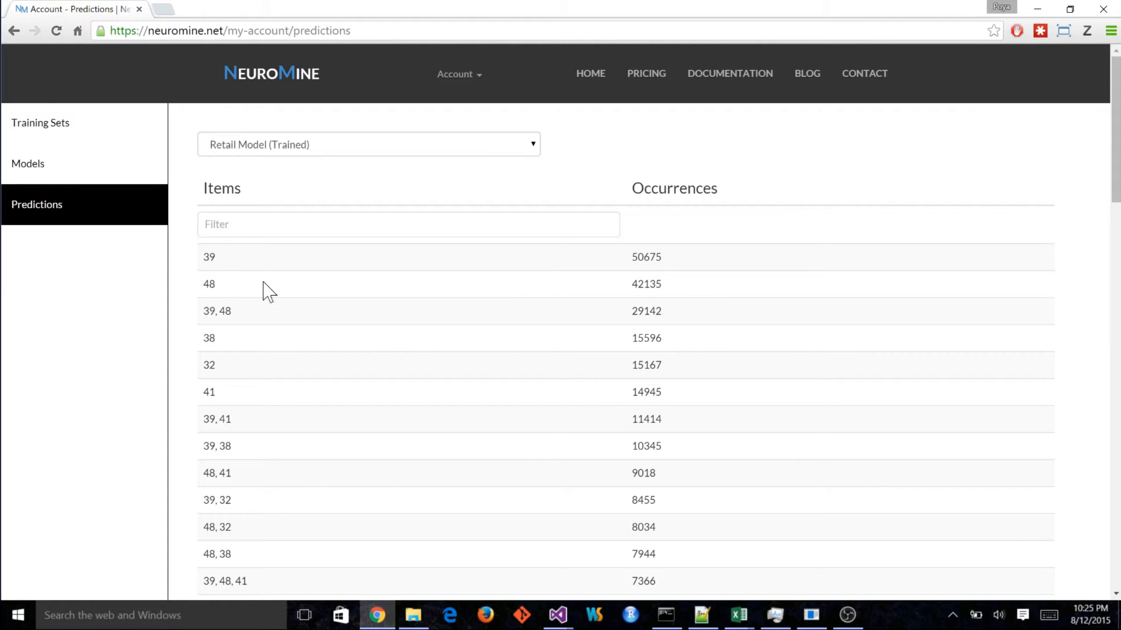
{"action": "scroll", "coordinate": [262, 287], "scroll_direction": "down", "scroll_amount": 3}
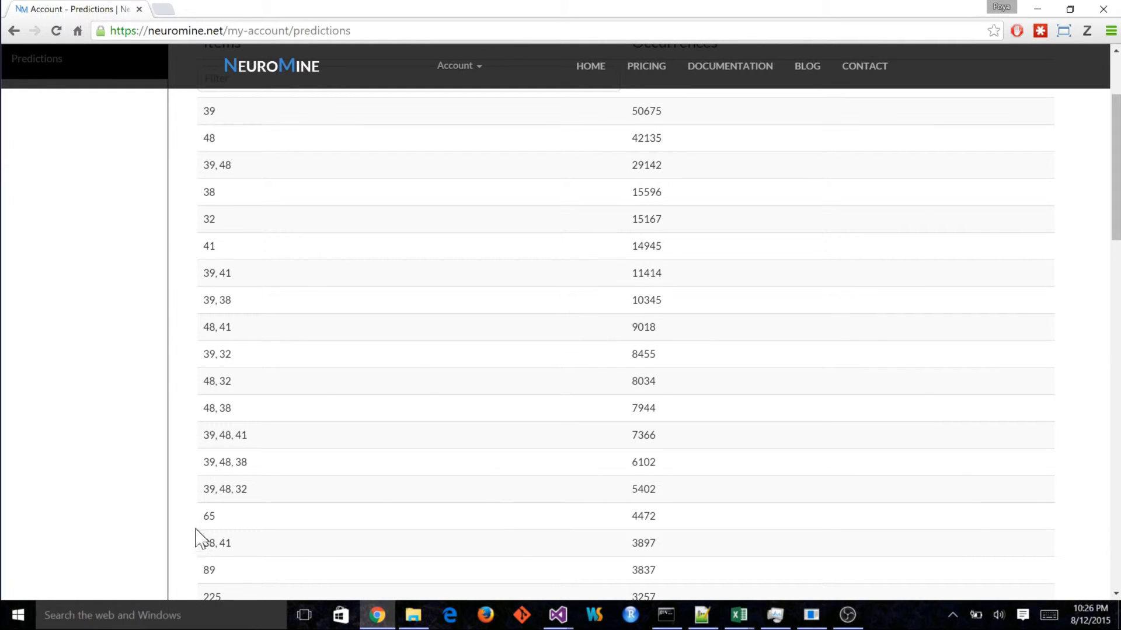
{"action": "scroll", "coordinate": [199, 536], "scroll_direction": "down", "scroll_amount": 1}
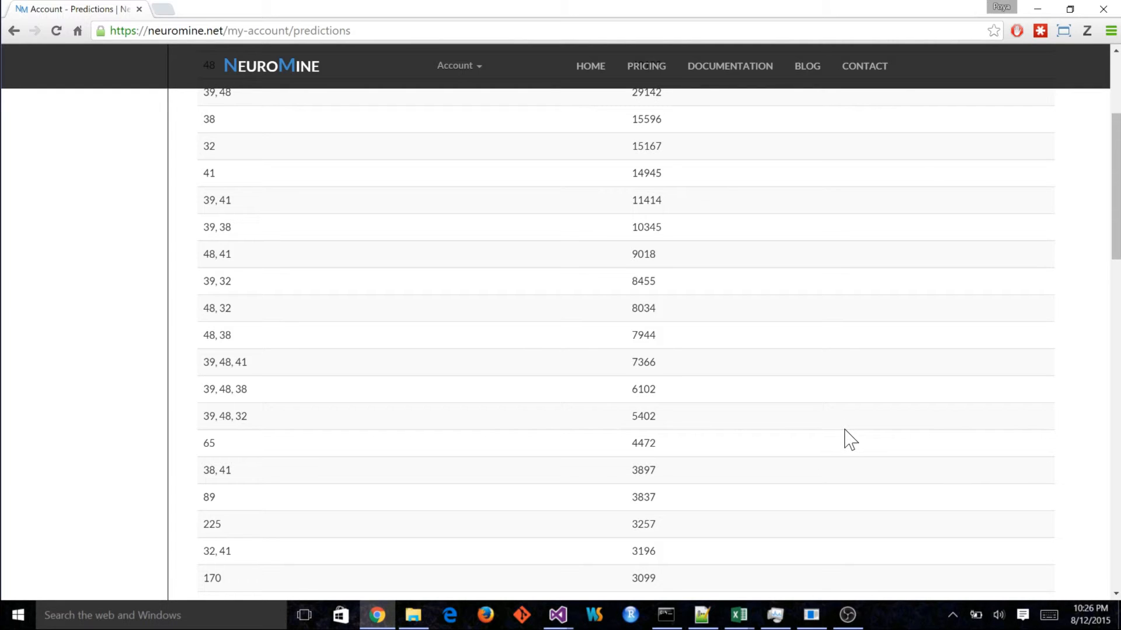
{"action": "scroll", "coordinate": [849, 439], "scroll_direction": "down", "scroll_amount": 1}
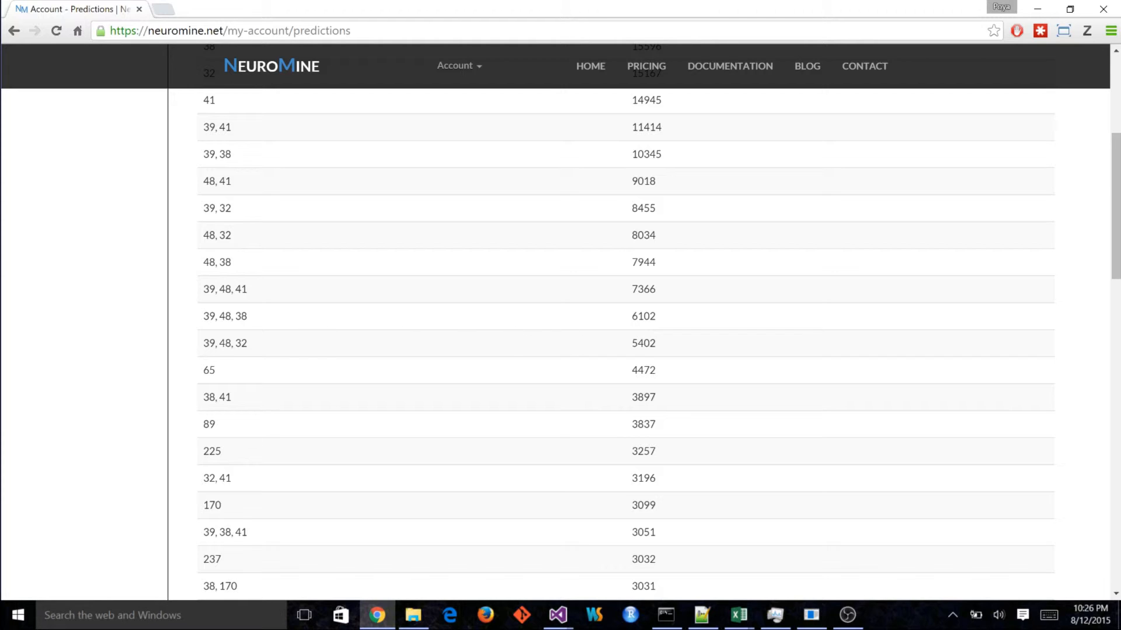
{"action": "left_click_drag", "start_coordinate": [630, 316], "coordinate": [663, 325]}
{"action": "scroll", "coordinate": [724, 365], "scroll_direction": "up", "scroll_amount": 5}
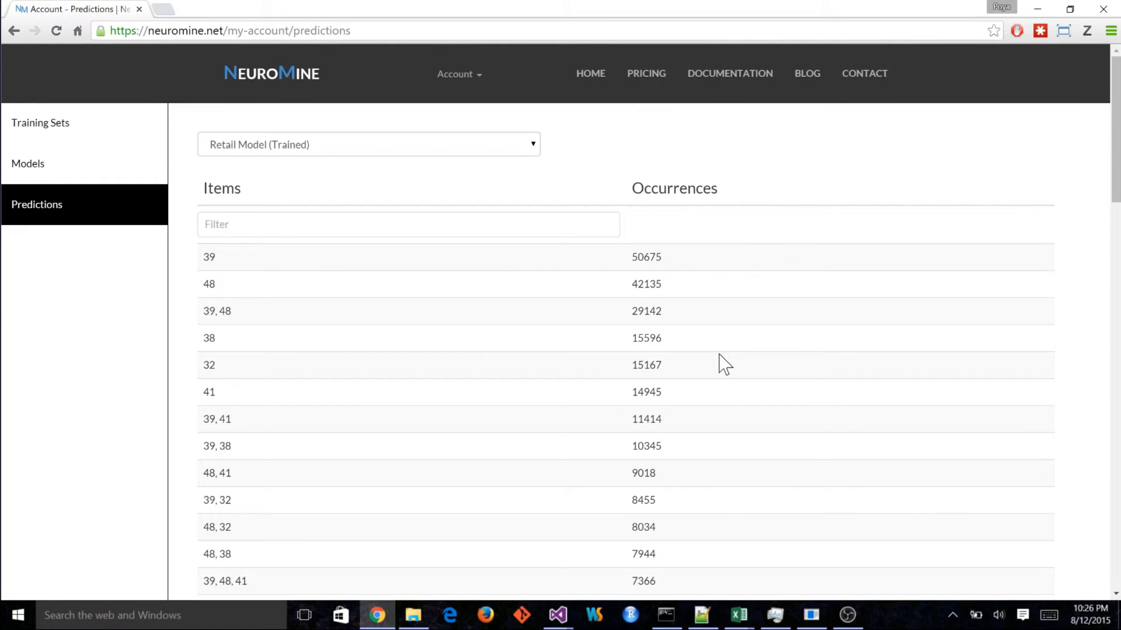
Filter the Retail Model's predictions to the combinations containing item 89.
{"action": "left_click", "coordinate": [368, 225]}
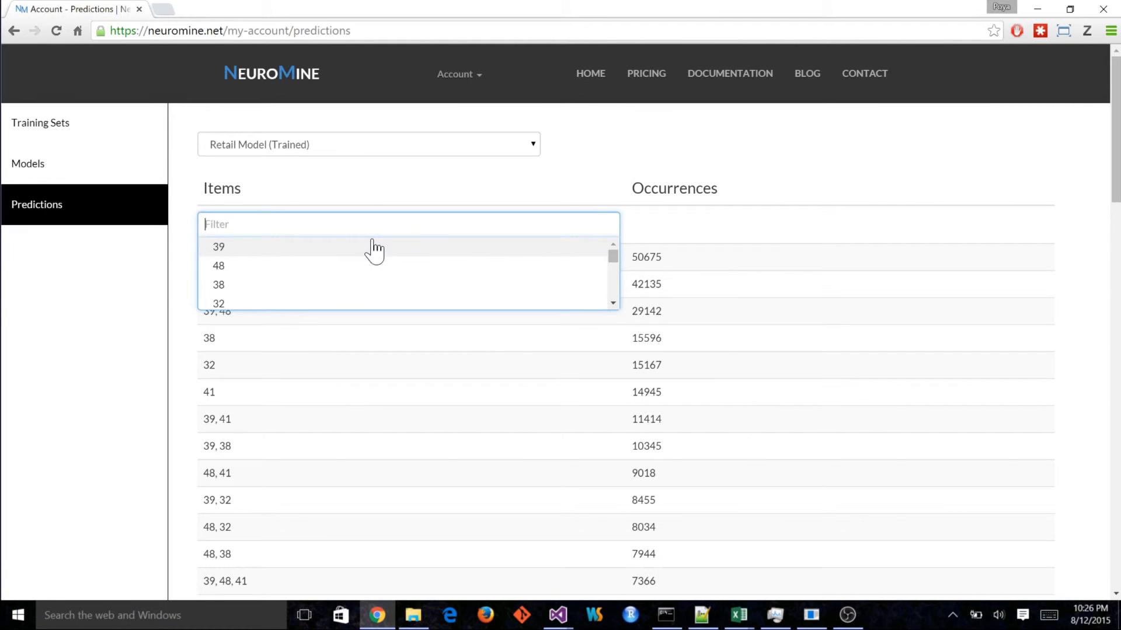
{"action": "left_click_drag", "start_coordinate": [616, 260], "coordinate": [617, 269]}
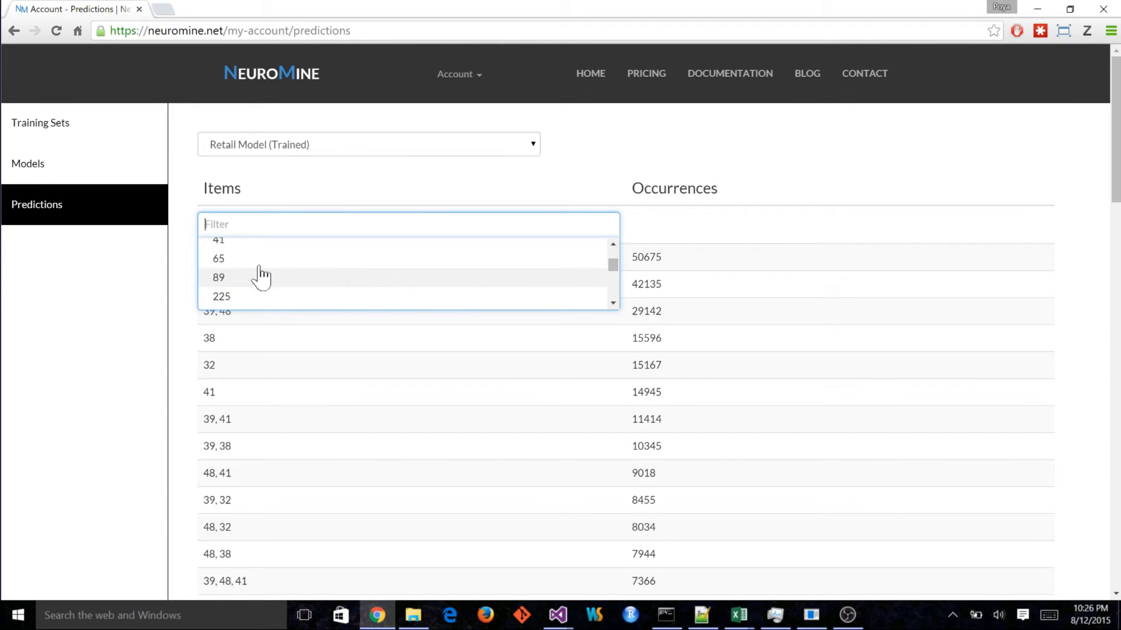
{"action": "left_click", "coordinate": [225, 278]}
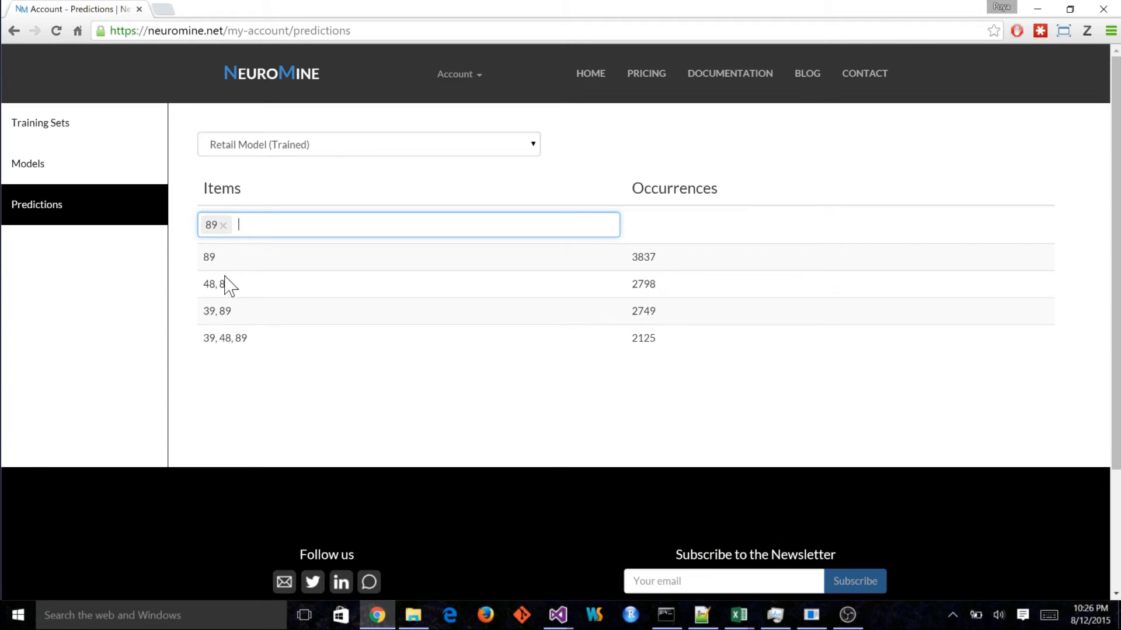